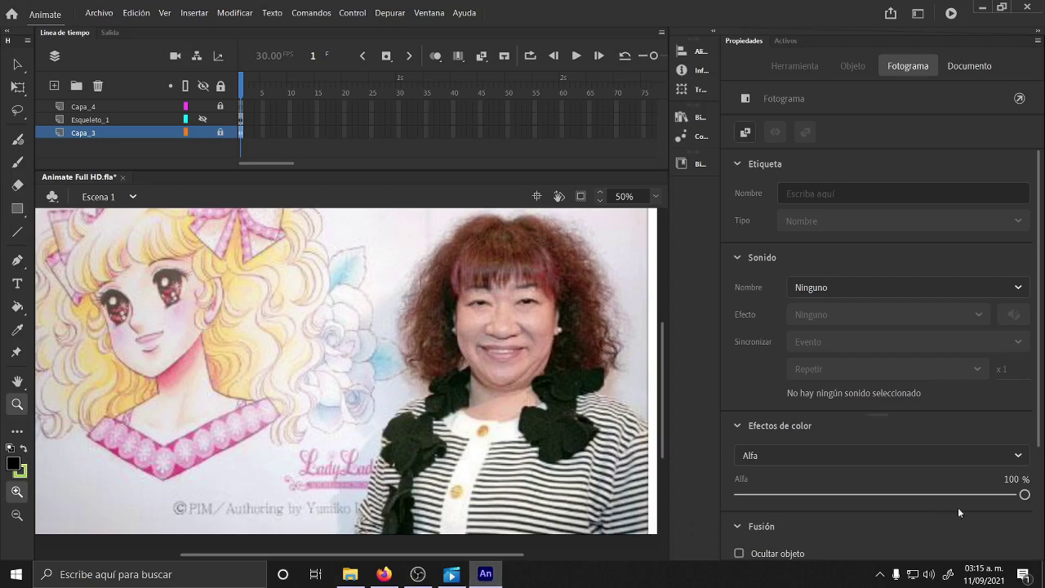
# - Lock the Esqueleto_1 layer and make the first frame of Capa_4 active
pyautogui.moveTo(1025, 495)
pyautogui.mouseDown()
pyautogui.moveTo(963, 494)
pyautogui.moveTo(1024, 494)
pyautogui.mouseUp()
pyautogui.click(455, 299)
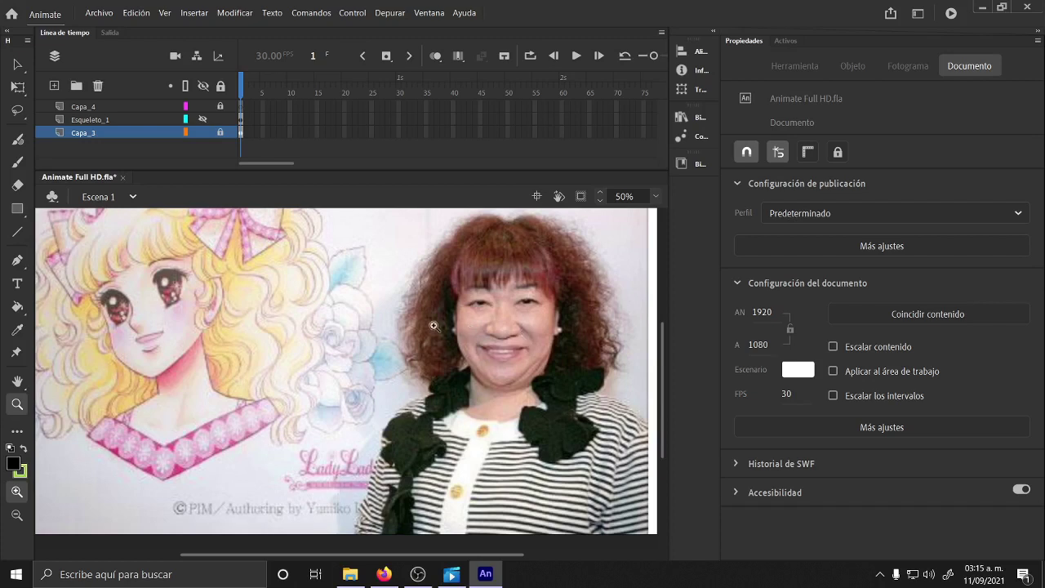
pyautogui.click(220, 119)
pyautogui.click(241, 106)
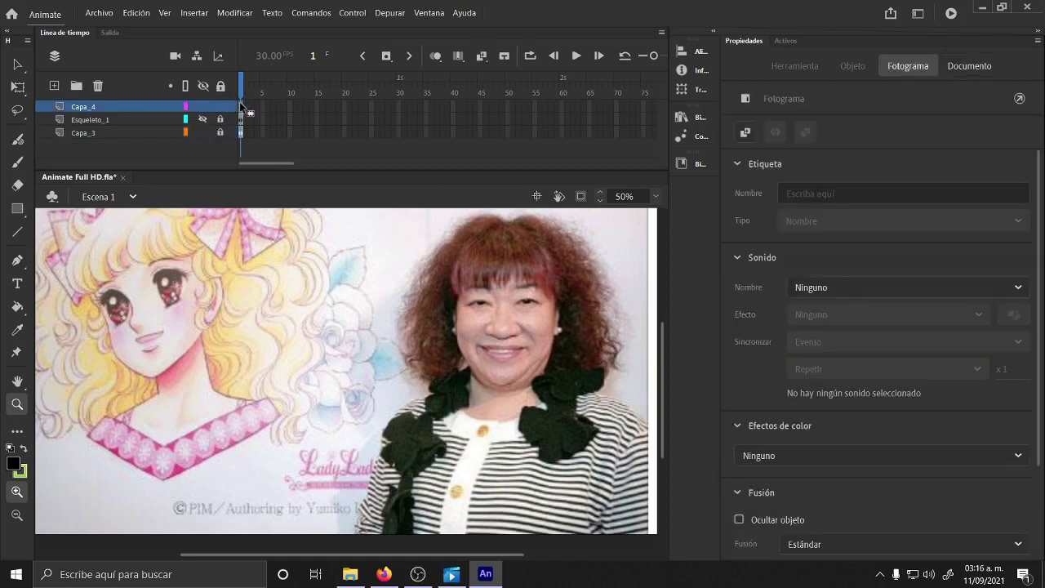
pyautogui.click(240, 90)
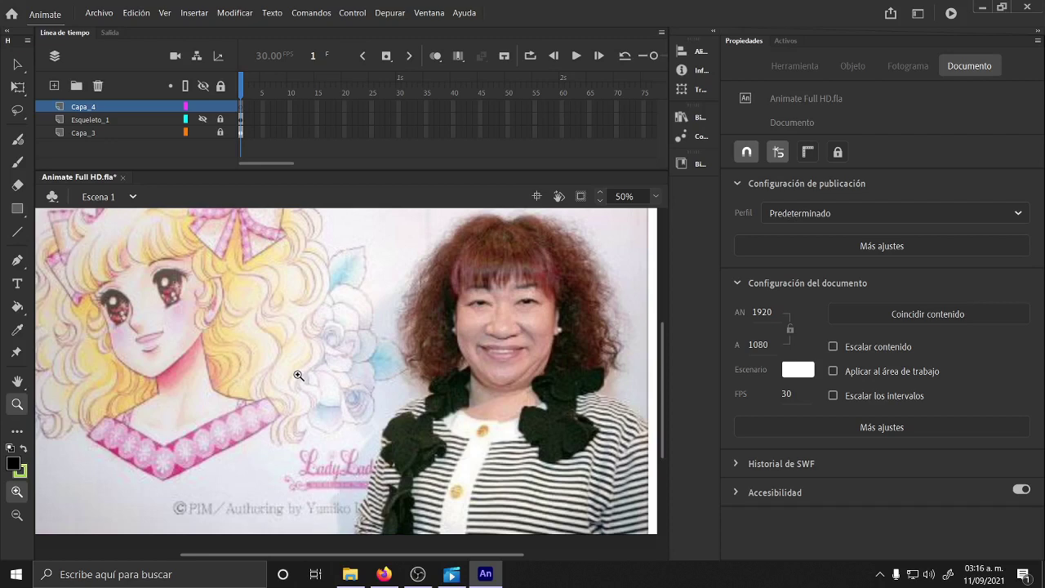
# - Trace the photographed woman's eyes, nose, mouth and the top of her hair on Capa_4 with the black Classic Brush
pyautogui.press('b')
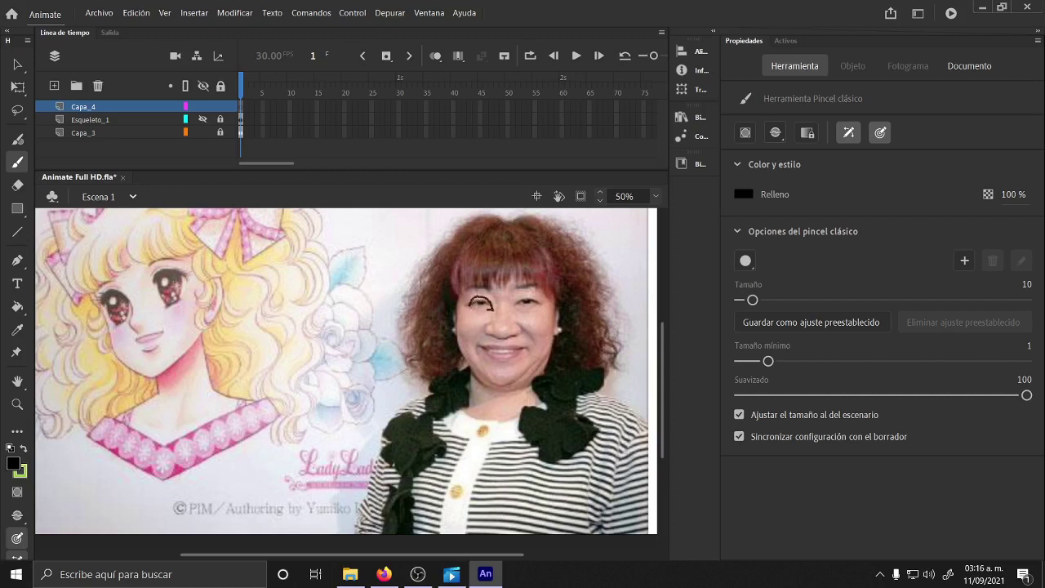
pyautogui.moveTo(488, 309); pyautogui.dragTo(486, 305)
pyautogui.moveTo(542, 308)
pyautogui.mouseDown()
pyautogui.moveTo(519, 309)
pyautogui.moveTo(534, 306)
pyautogui.moveTo(517, 288)
pyautogui.moveTo(495, 291)
pyautogui.mouseUp()
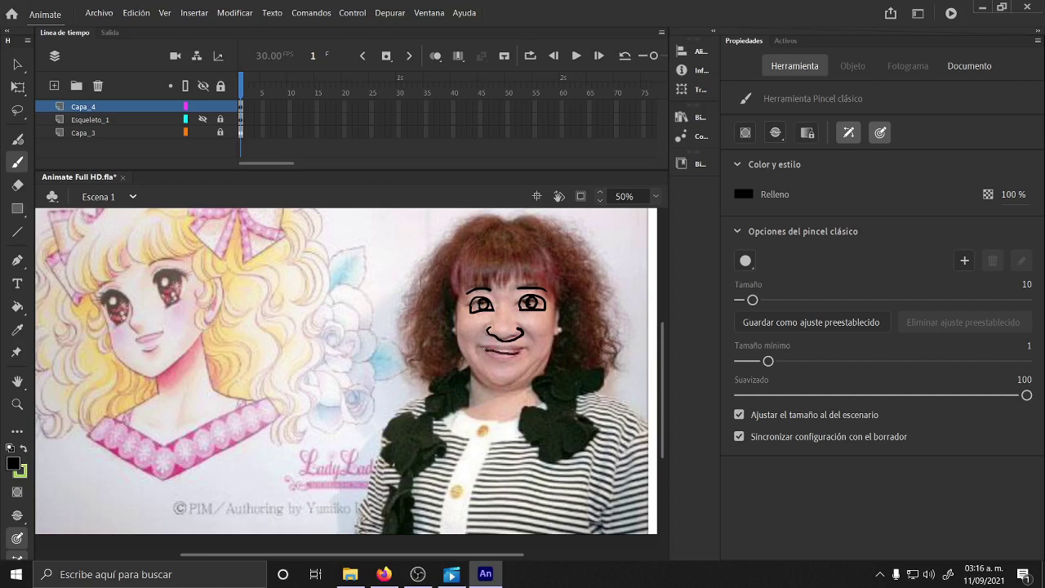
pyautogui.moveTo(484, 347); pyautogui.dragTo(524, 346)
pyautogui.moveTo(523, 226); pyautogui.dragTo(481, 228)
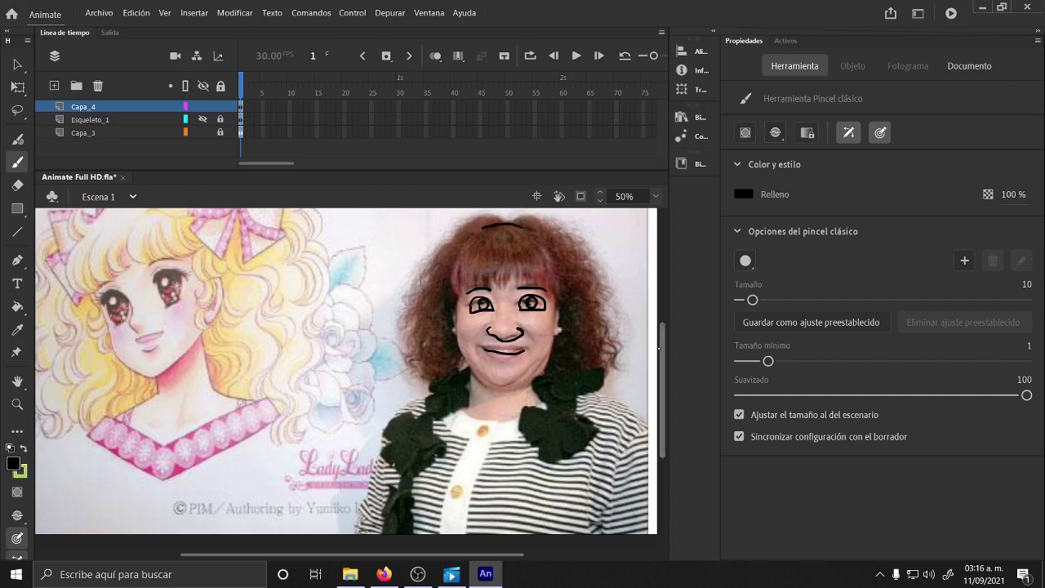
# - Sketch two slanted guide lines above and below the illustrated girl's eyes and block in both eyes between them
pyautogui.scroll(2, 661, 357)
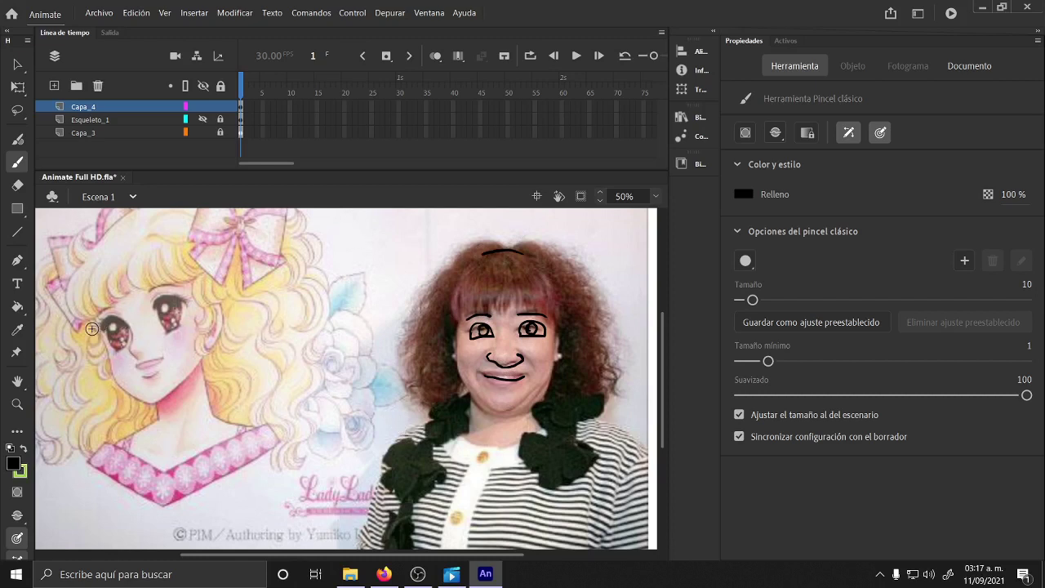
pyautogui.moveTo(86, 334); pyautogui.dragTo(231, 274)
pyautogui.moveTo(98, 360); pyautogui.dragTo(234, 303)
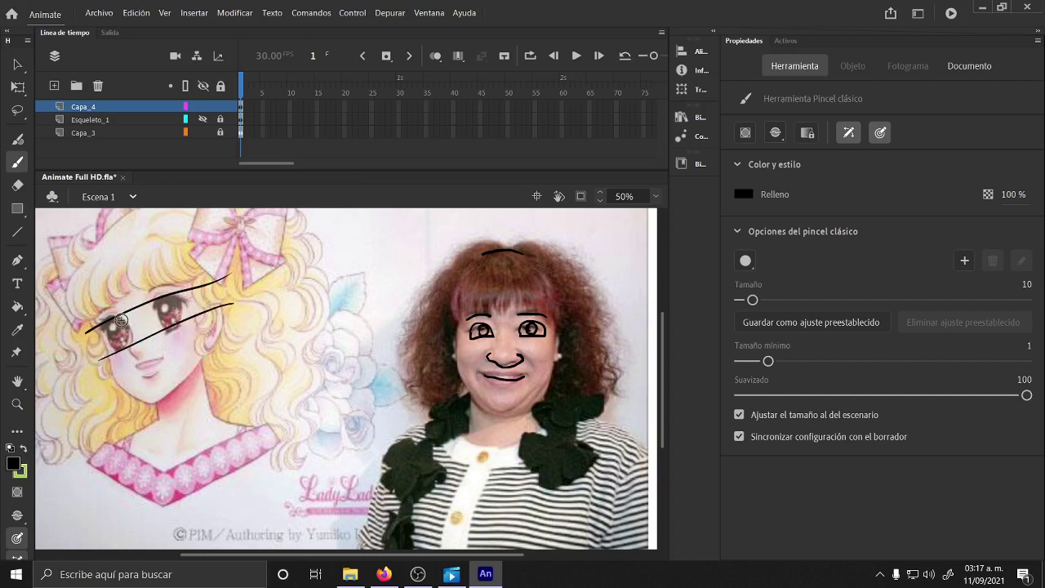
pyautogui.moveTo(123, 315)
pyautogui.mouseDown()
pyautogui.moveTo(128, 343)
pyautogui.moveTo(109, 347)
pyautogui.mouseUp()
pyautogui.moveTo(153, 303)
pyautogui.mouseDown()
pyautogui.moveTo(157, 331)
pyautogui.moveTo(188, 313)
pyautogui.mouseUp()
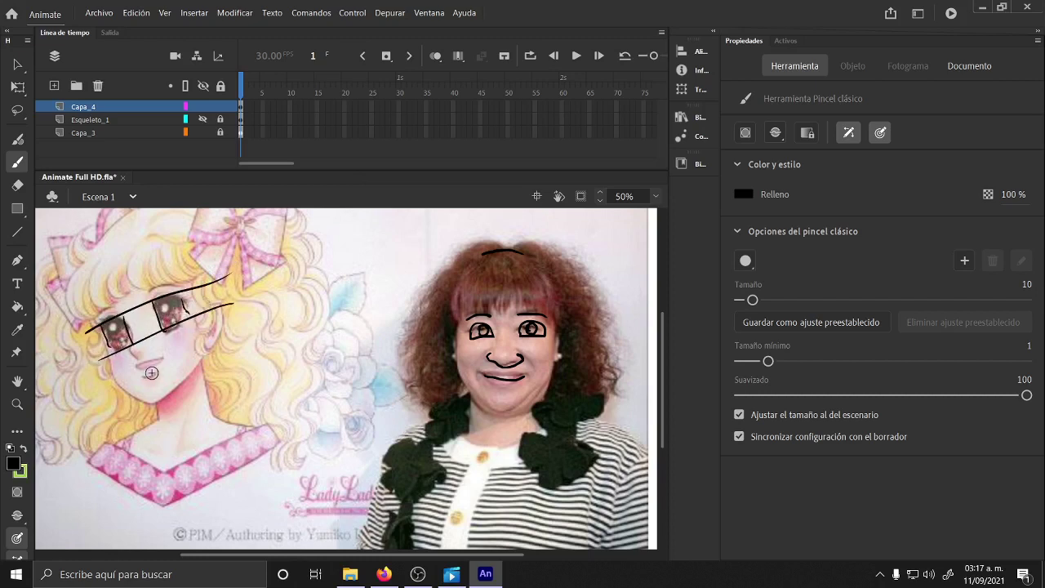
# - Add slanted guides across the illustrated girl's lower face and chin, and mark both sides of her face and jaw
pyautogui.moveTo(96, 385); pyautogui.dragTo(220, 331)
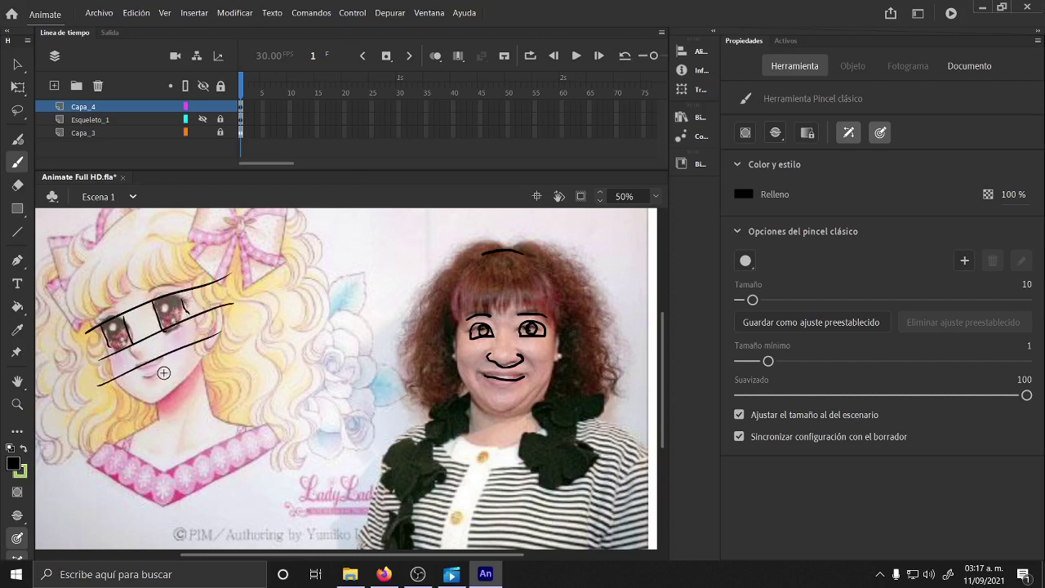
pyautogui.moveTo(113, 422); pyautogui.dragTo(219, 369)
pyautogui.moveTo(226, 325); pyautogui.dragTo(176, 406)
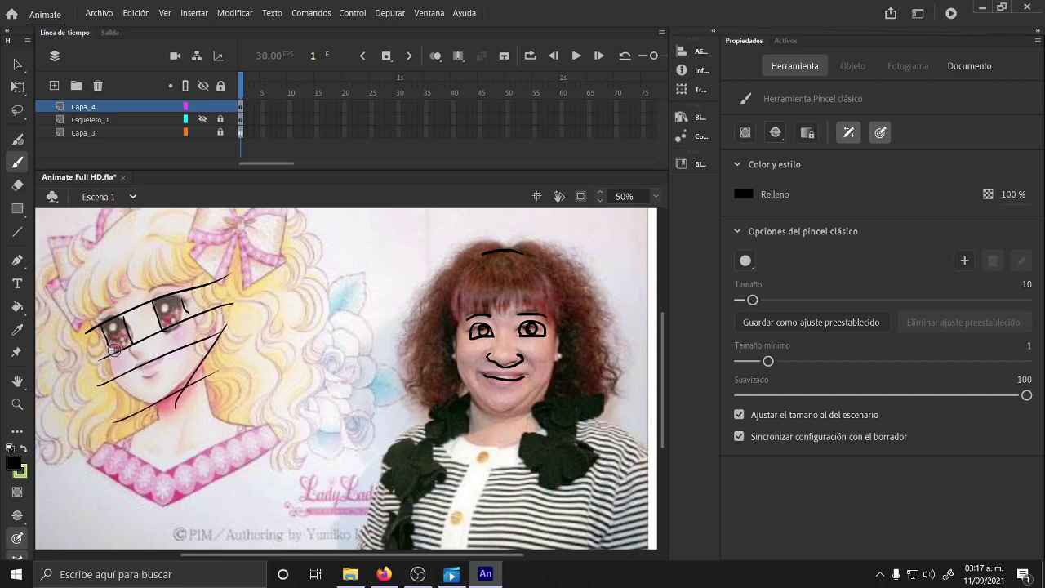
pyautogui.moveTo(91, 315); pyautogui.dragTo(143, 425)
# - Sketch the illustrated girl's forehead guides, ear and crossing lines beside it, plus a large curved shape behind her head
pyautogui.moveTo(63, 323); pyautogui.dragTo(216, 254)
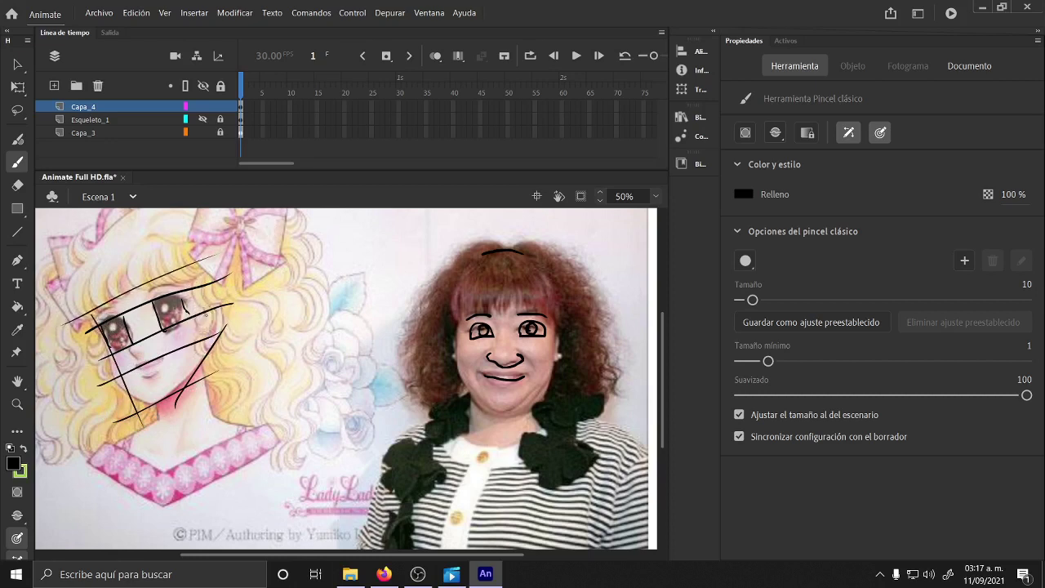
pyautogui.moveTo(206, 312); pyautogui.dragTo(224, 333)
pyautogui.moveTo(187, 264)
pyautogui.mouseDown()
pyautogui.moveTo(232, 376)
pyautogui.moveTo(243, 362)
pyautogui.mouseUp()
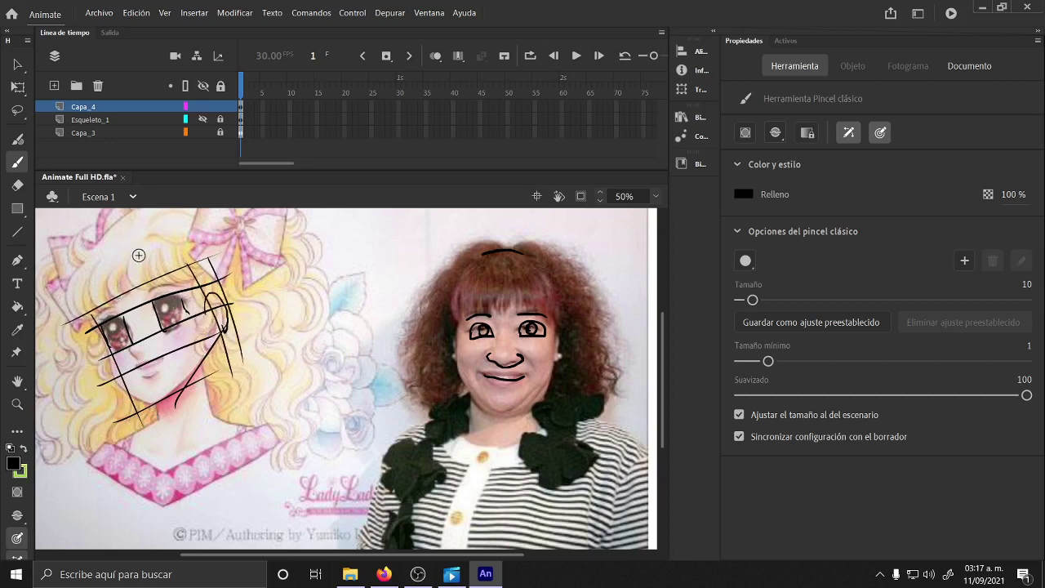
pyautogui.moveTo(80, 260); pyautogui.dragTo(184, 214)
pyautogui.moveTo(75, 292)
pyautogui.mouseDown()
pyautogui.moveTo(176, 244)
pyautogui.moveTo(399, 320)
pyautogui.moveTo(252, 321)
pyautogui.mouseUp()
pyautogui.moveTo(238, 251)
pyautogui.mouseDown()
pyautogui.moveTo(249, 362)
pyautogui.moveTo(269, 335)
pyautogui.moveTo(273, 242)
pyautogui.moveTo(284, 239)
pyautogui.mouseUp()
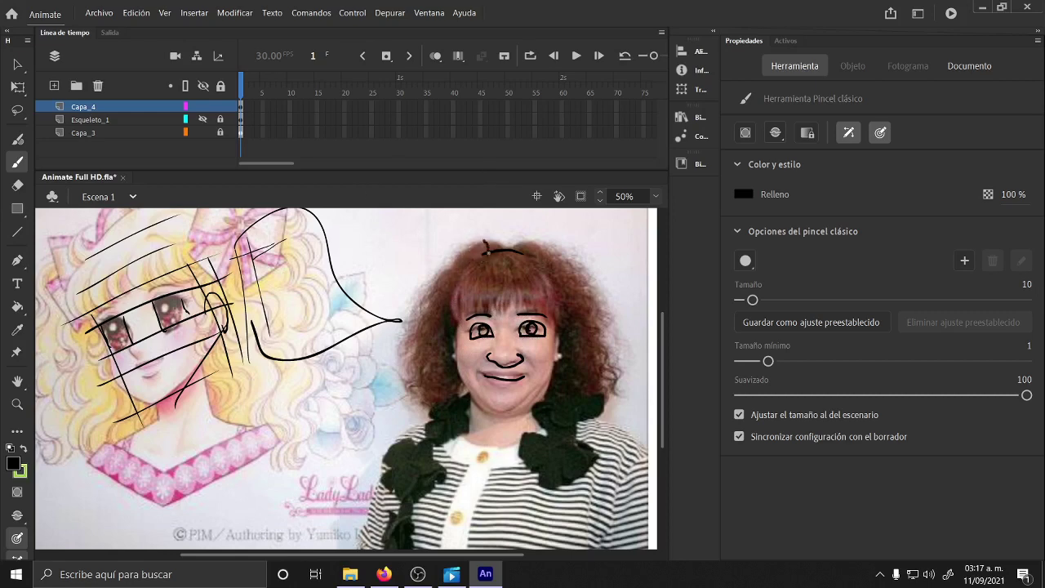
# - Extend the woman's hair outline at the crown, and lasso and delete the construction lines over the illustrated girl
pyautogui.moveTo(486, 251); pyautogui.dragTo(462, 244)
pyautogui.press('l')
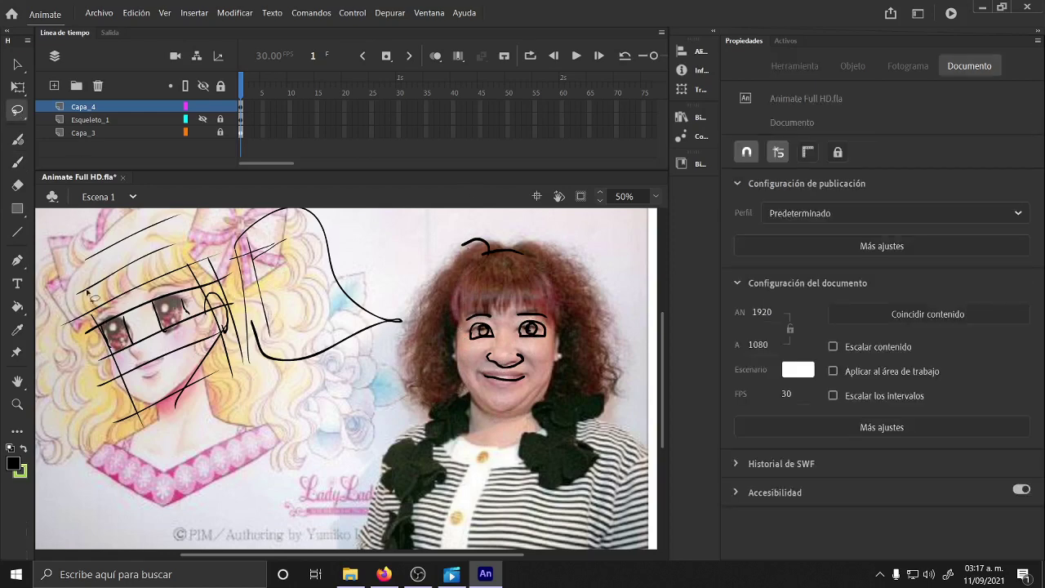
pyautogui.moveTo(72, 415)
pyautogui.mouseDown()
pyautogui.moveTo(49, 283)
pyautogui.moveTo(86, 230)
pyautogui.mouseUp()
pyautogui.moveTo(75, 418); pyautogui.dragTo(144, 418)
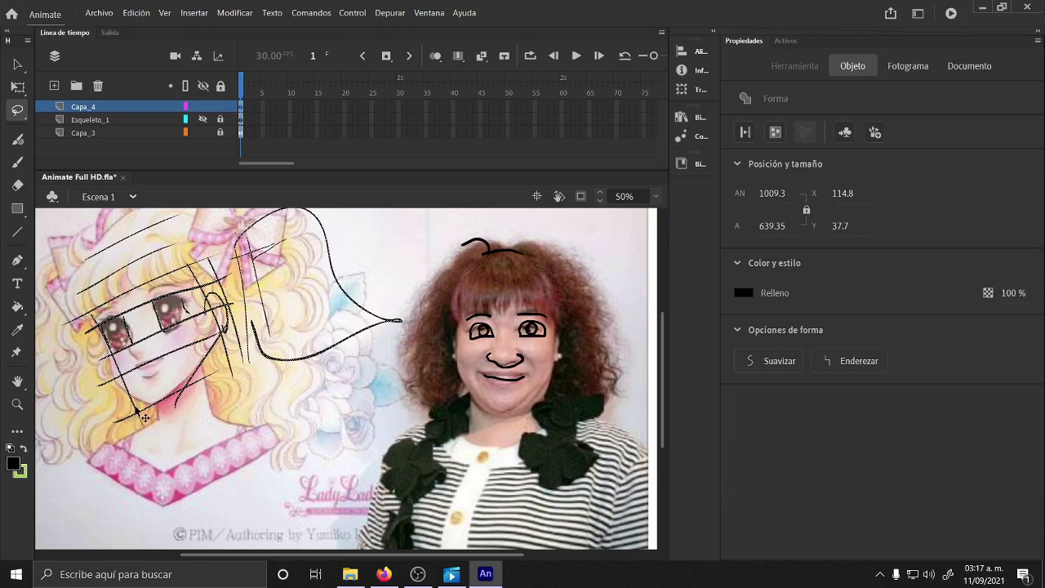
pyautogui.press('Delete')
# - Trace the woman's hair on the left side of the photo, her face and jaw outline, and her neck lines
pyautogui.press('b')
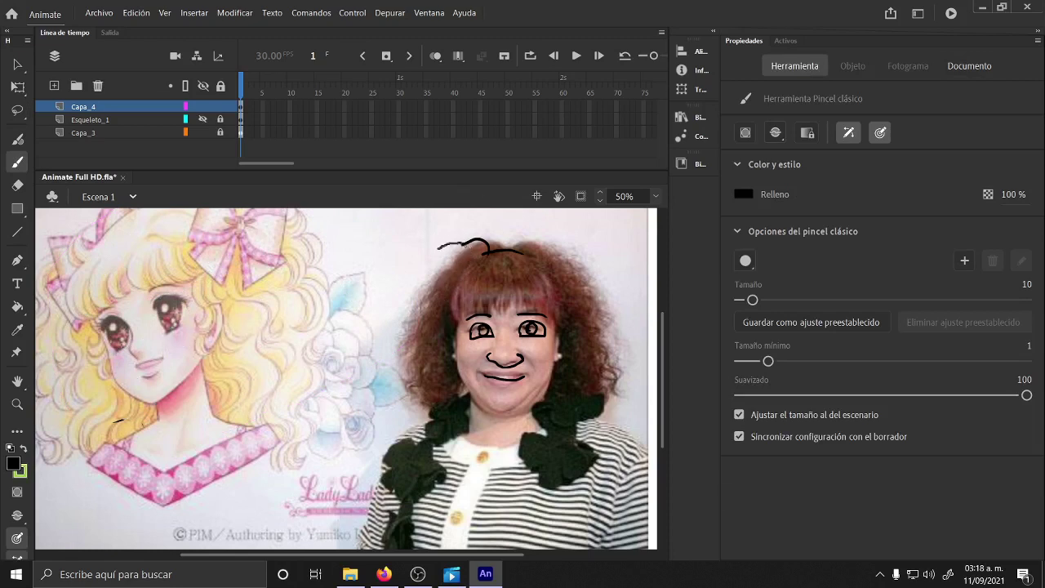
pyautogui.moveTo(438, 246)
pyautogui.mouseDown()
pyautogui.moveTo(429, 250)
pyautogui.moveTo(439, 256)
pyautogui.mouseUp()
pyautogui.moveTo(449, 367); pyautogui.dragTo(456, 356)
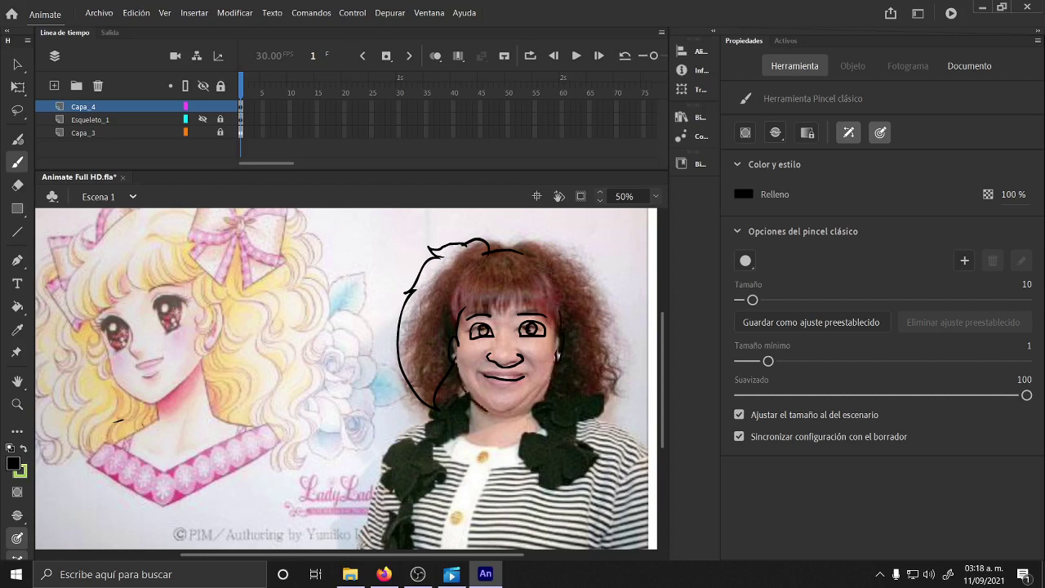
pyautogui.moveTo(526, 408); pyautogui.dragTo(551, 384)
pyautogui.moveTo(473, 401); pyautogui.dragTo(473, 427)
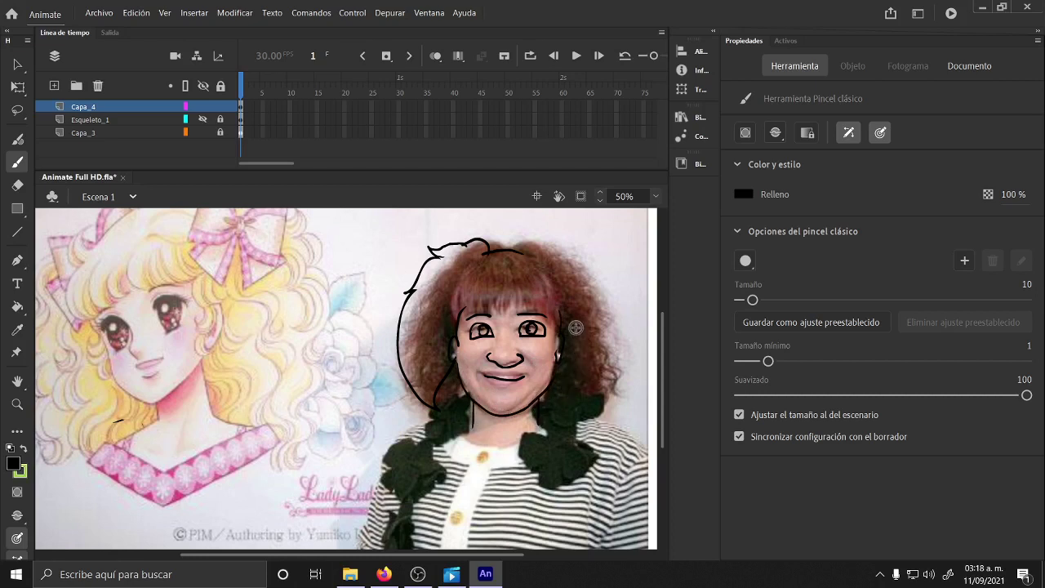
# - Trace the woman's hair outline on the right side of the photo, the locks at the crown and the fringe
pyautogui.moveTo(588, 400)
pyautogui.mouseDown()
pyautogui.moveTo(599, 402)
pyautogui.moveTo(614, 347)
pyautogui.moveTo(603, 290)
pyautogui.moveTo(614, 313)
pyautogui.mouseUp()
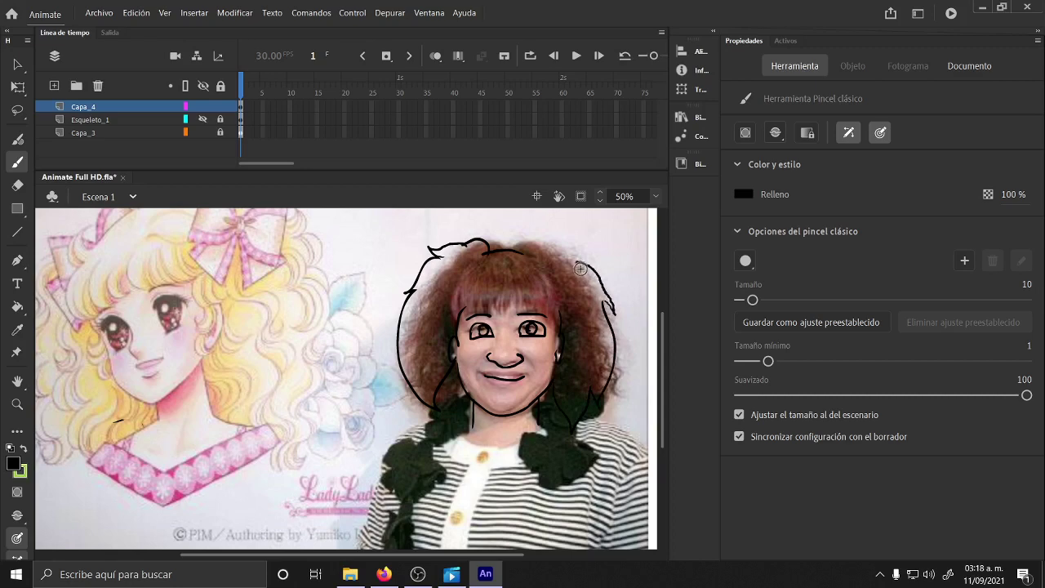
pyautogui.moveTo(575, 261); pyautogui.dragTo(604, 269)
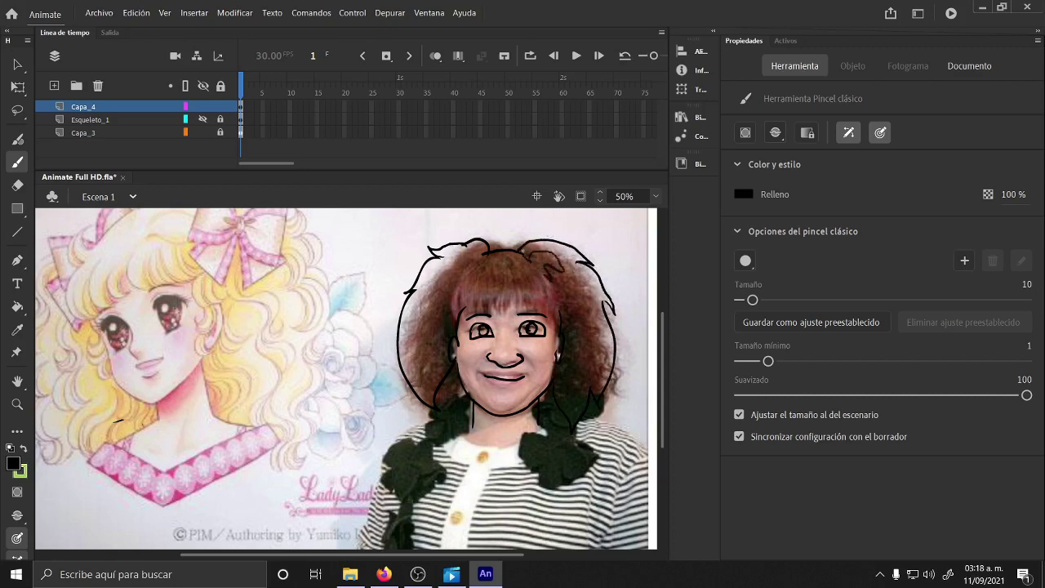
pyautogui.moveTo(487, 253); pyautogui.dragTo(459, 263)
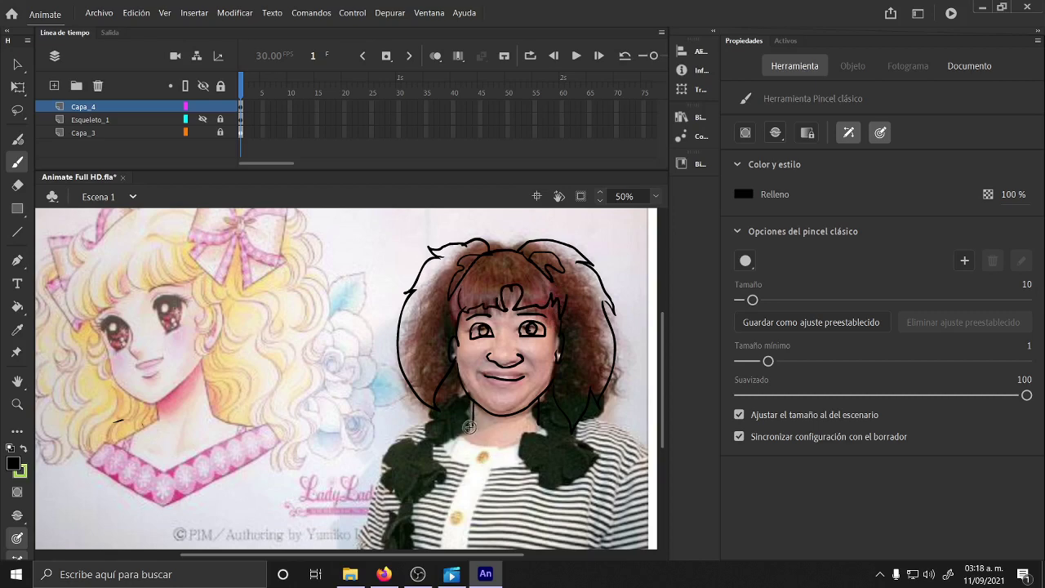
# - Trace the neckline, both shoulders and the inner arm lines of the woman's striped top
pyautogui.moveTo(523, 435); pyautogui.dragTo(537, 427)
pyautogui.moveTo(470, 413)
pyautogui.mouseDown()
pyautogui.moveTo(389, 445)
pyautogui.moveTo(369, 512)
pyautogui.mouseUp()
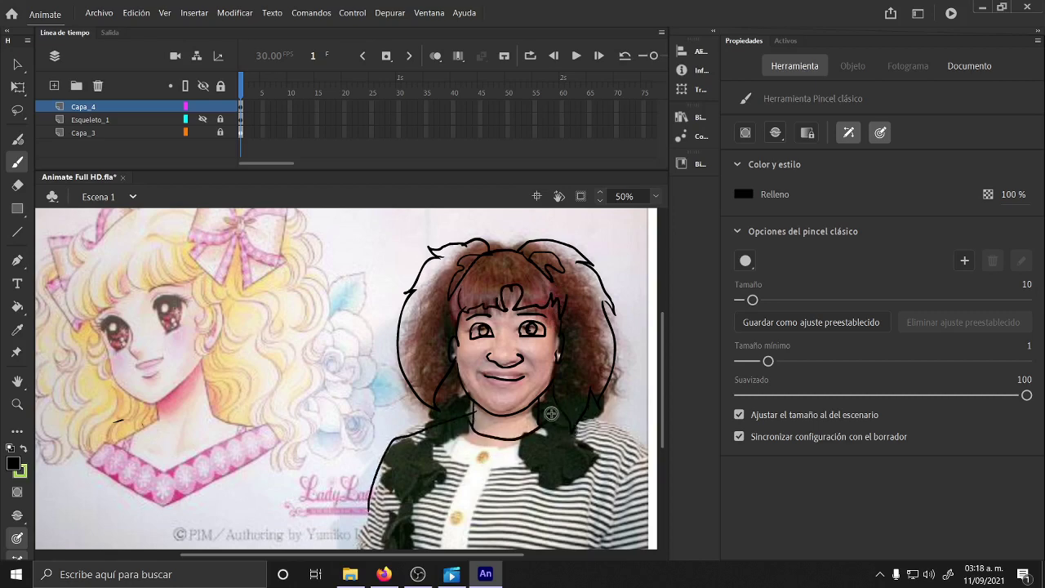
pyautogui.moveTo(542, 422)
pyautogui.mouseDown()
pyautogui.moveTo(620, 433)
pyautogui.moveTo(641, 463)
pyautogui.moveTo(602, 532)
pyautogui.mouseUp()
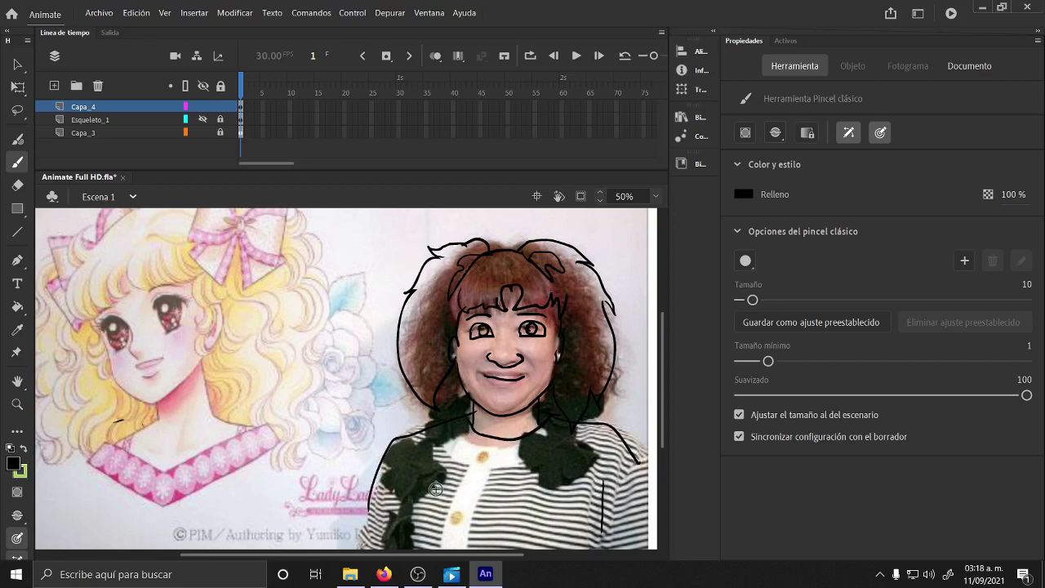
pyautogui.moveTo(421, 478); pyautogui.dragTo(408, 529)
pyautogui.scroll(-3, 659, 426)
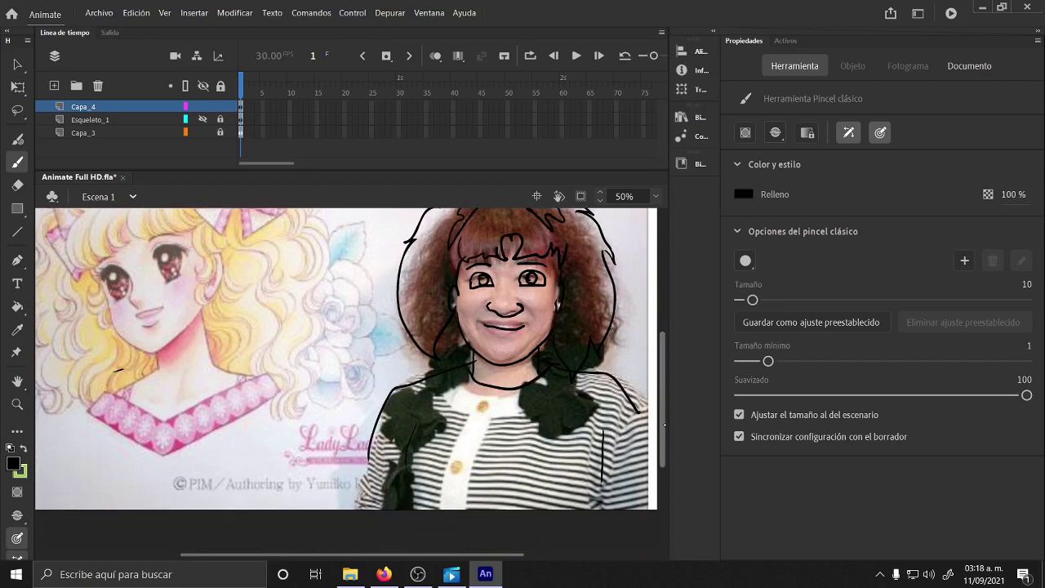
pyautogui.scroll(1, 663, 413)
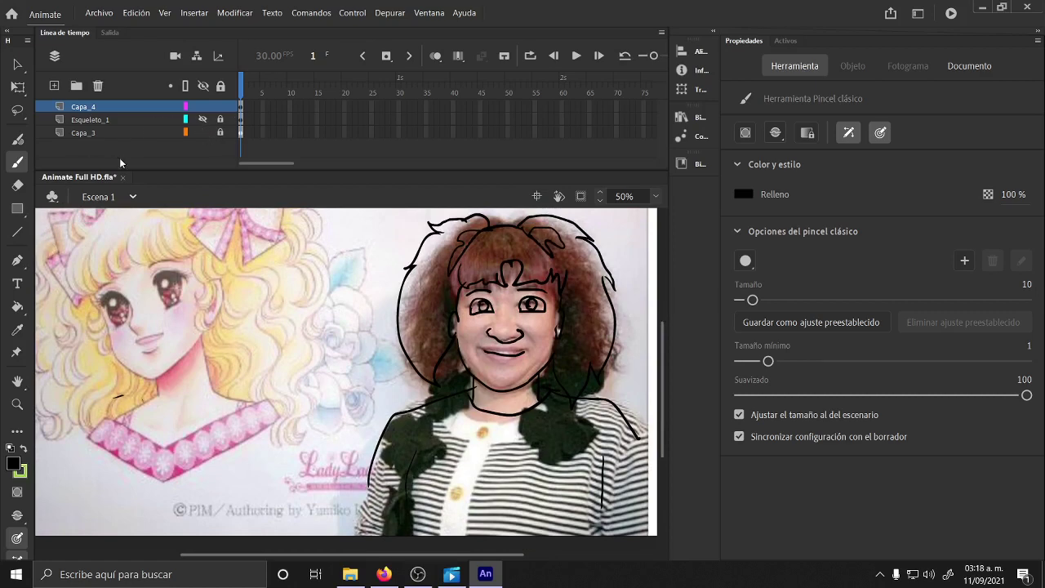
# - Toggle the visibility of the photo layer Capa_3 to examine the traced line art on its own
pyautogui.click(202, 132)
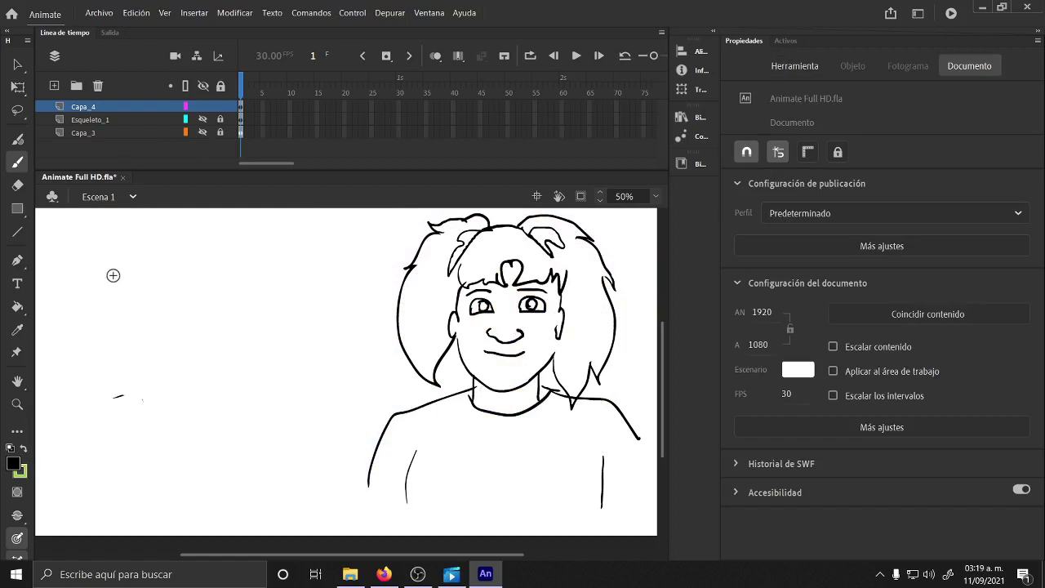
pyautogui.click(203, 132)
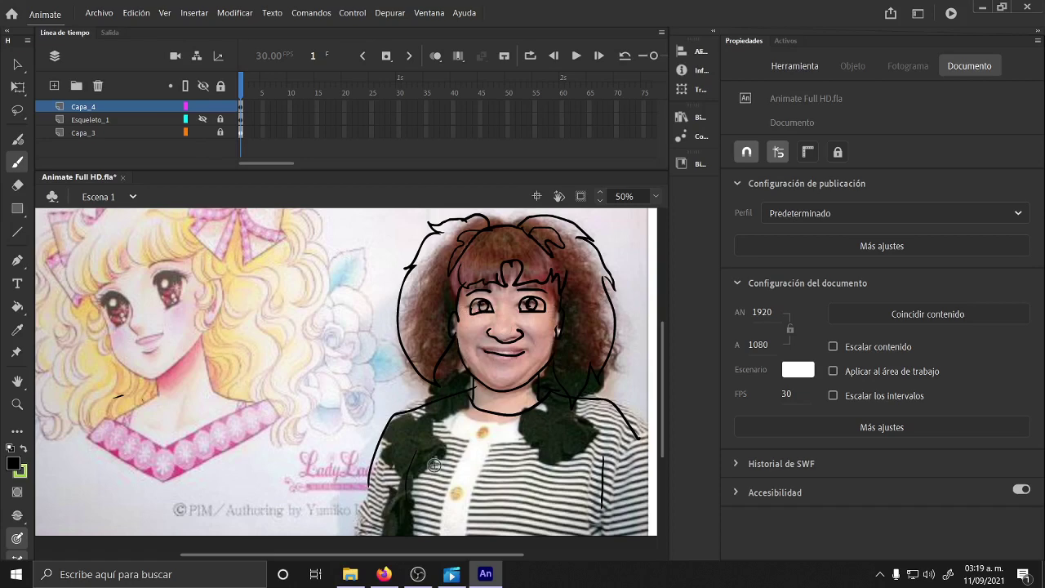
pyautogui.click(203, 132)
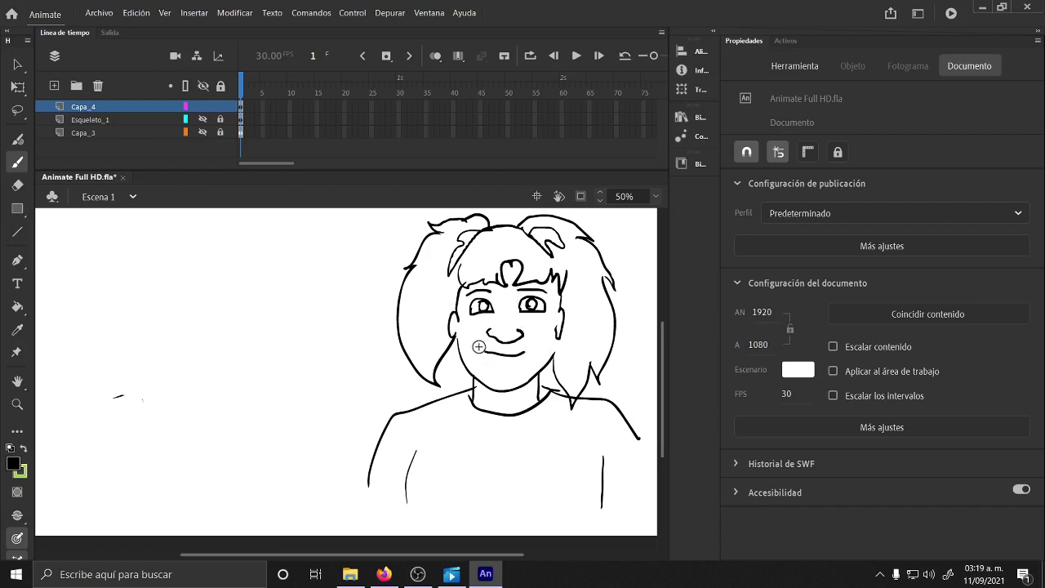
# - Compare the Esqueleto_1 drawing with the new tracing, leaving Esqueleto_1 visible and hiding Capa_4
pyautogui.click(203, 119)
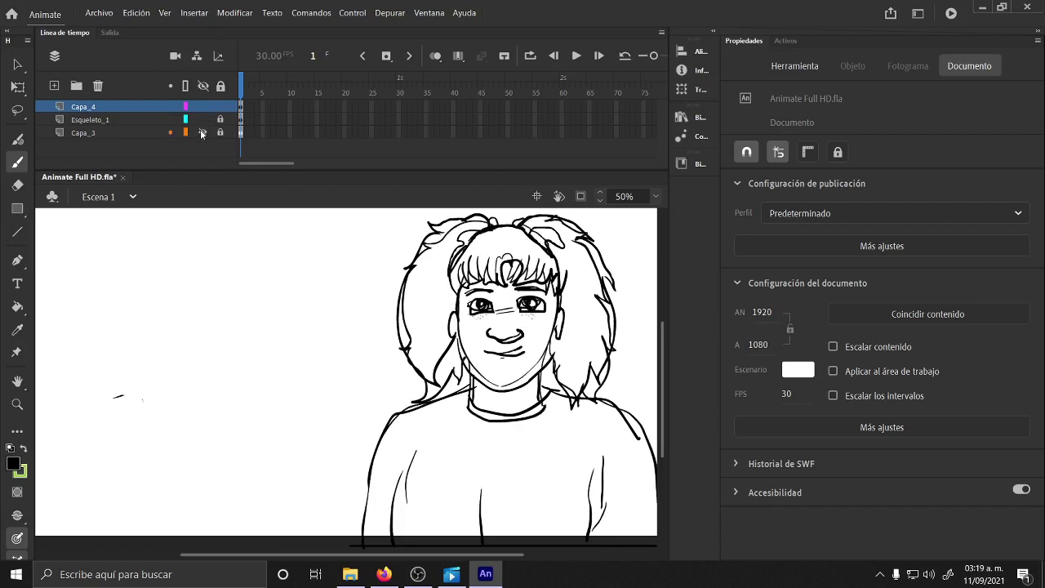
pyautogui.click(203, 132)
pyautogui.click(202, 132)
pyautogui.click(203, 120)
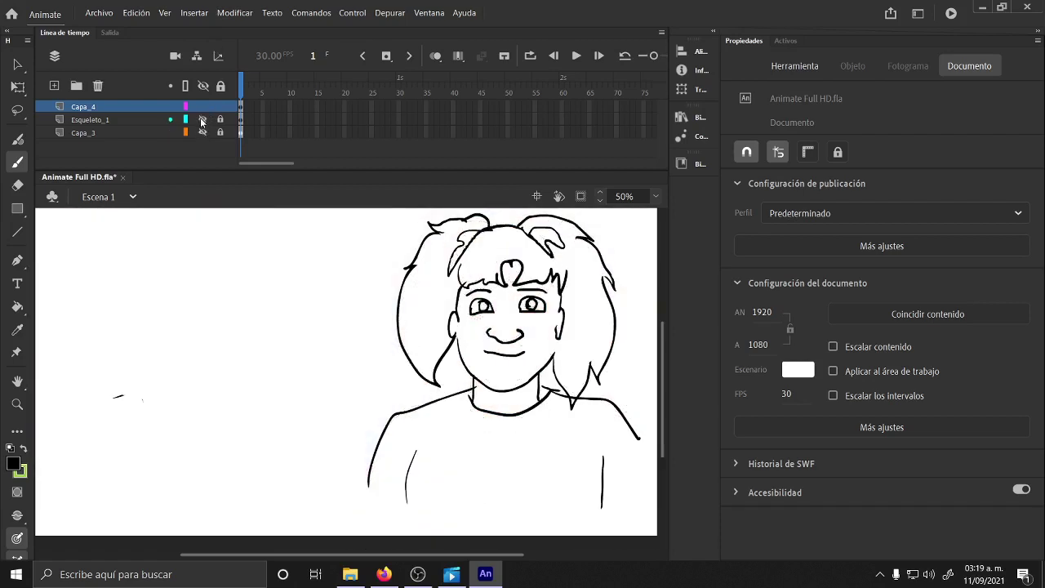
pyautogui.click(202, 120)
pyautogui.click(202, 107)
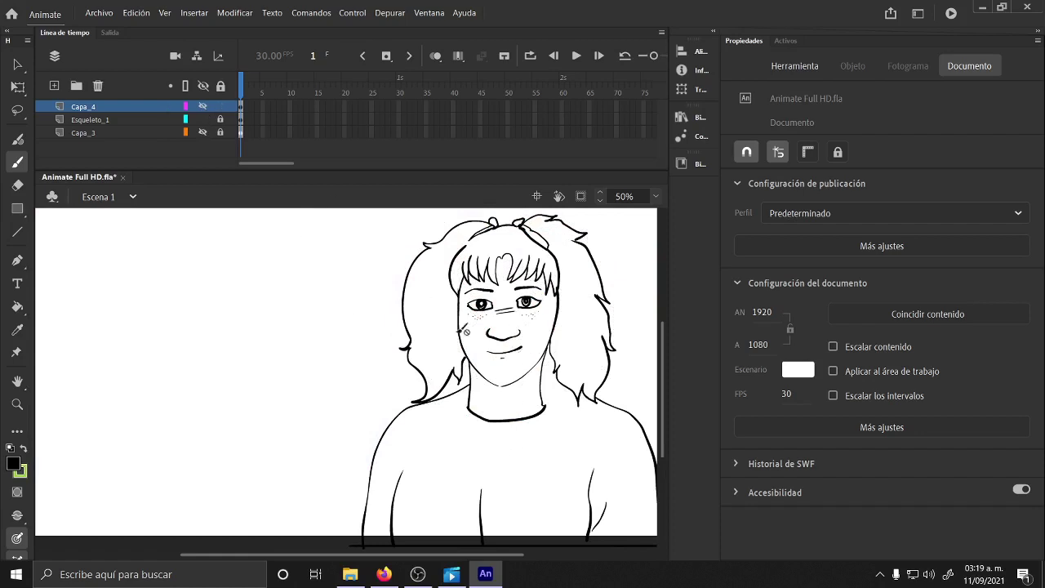
# - Show the photo layer Capa_3 beneath the Esqueleto_1 drawing and activate the Selection tool
pyautogui.moveTo(516, 556); pyautogui.dragTo(563, 557)
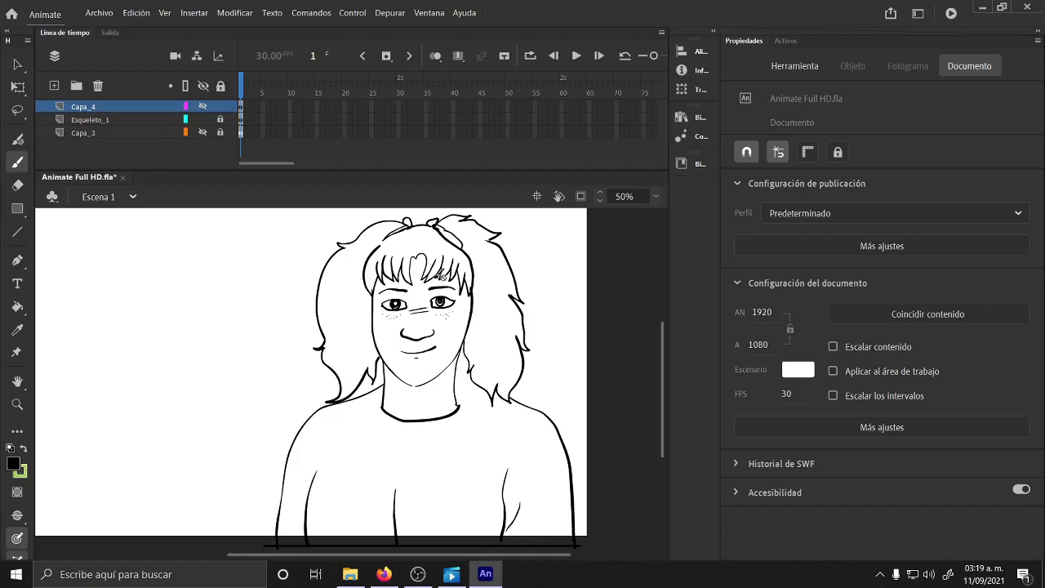
pyautogui.click(203, 133)
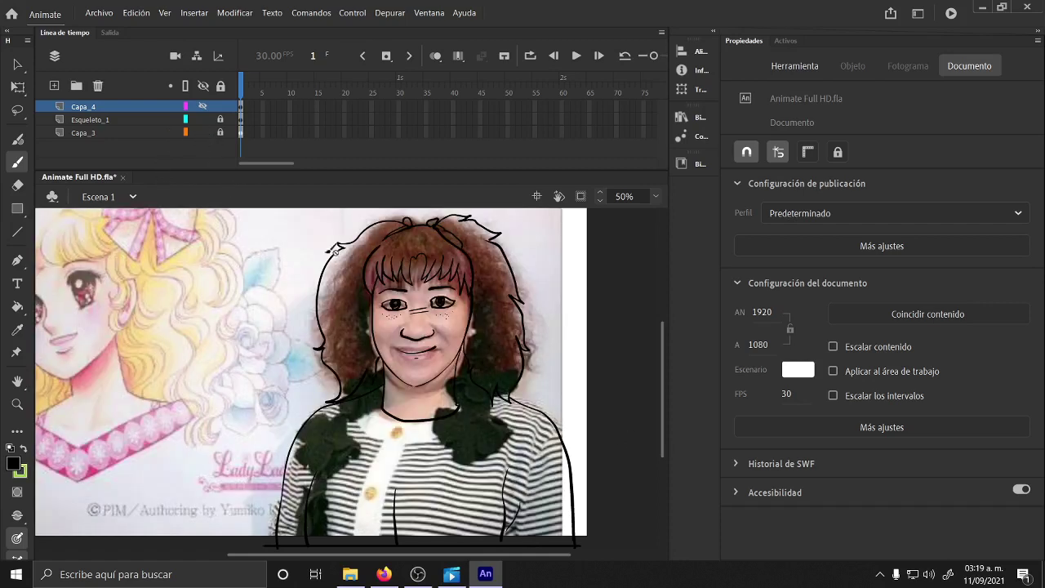
pyautogui.click(17, 63)
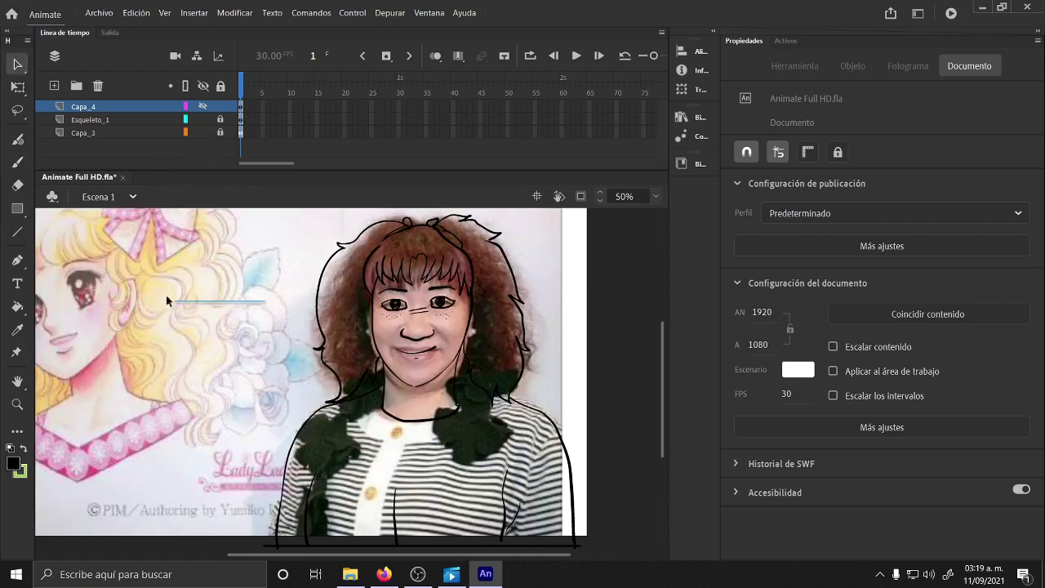
# - Unlock the Capa_3 layer and move its photo to X -836 so the woman sits beside the line drawing
pyautogui.click(220, 132)
pyautogui.click(241, 134)
pyautogui.moveTo(243, 312); pyautogui.dragTo(5, 327)
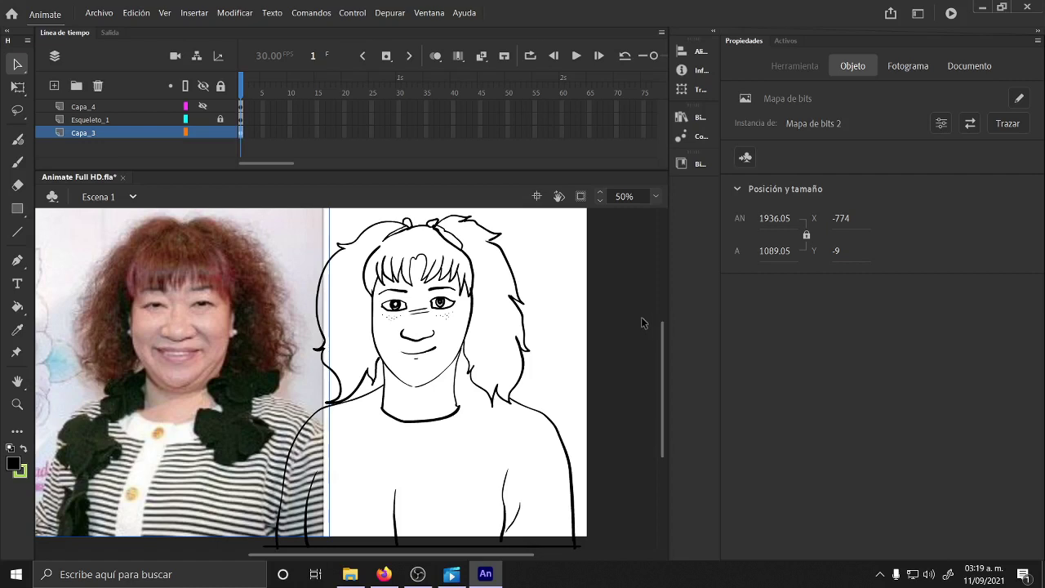
pyautogui.click(641, 323)
pyautogui.moveTo(194, 394); pyautogui.dragTo(173, 394)
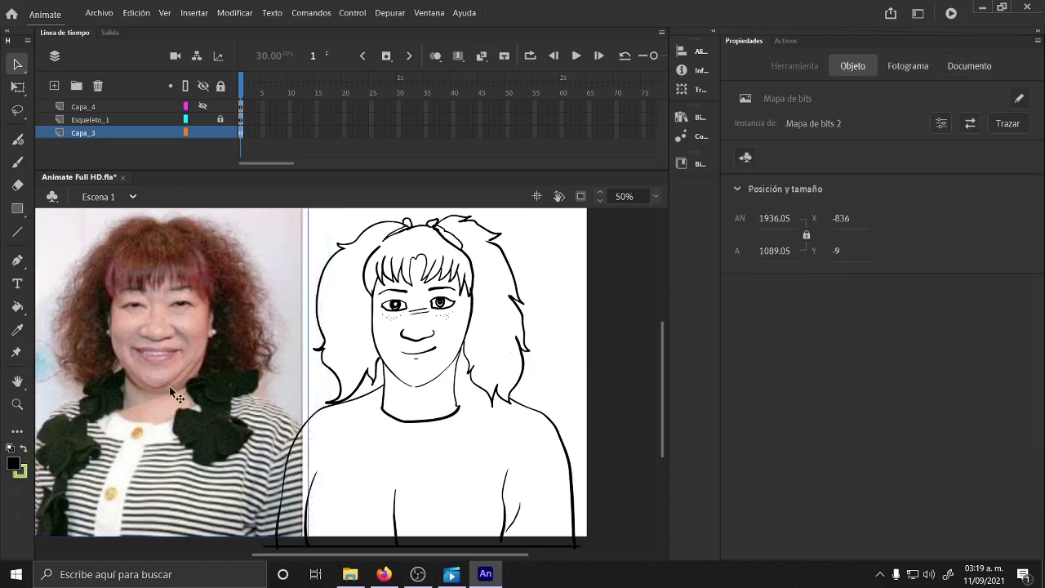
pyautogui.click(558, 353)
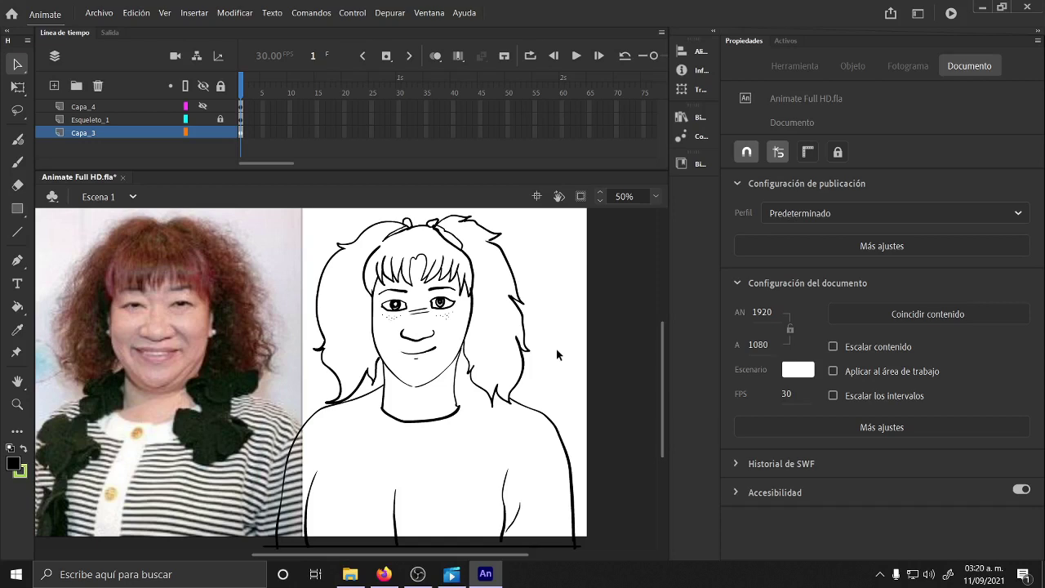
pyautogui.moveTo(436, 555); pyautogui.dragTo(419, 556)
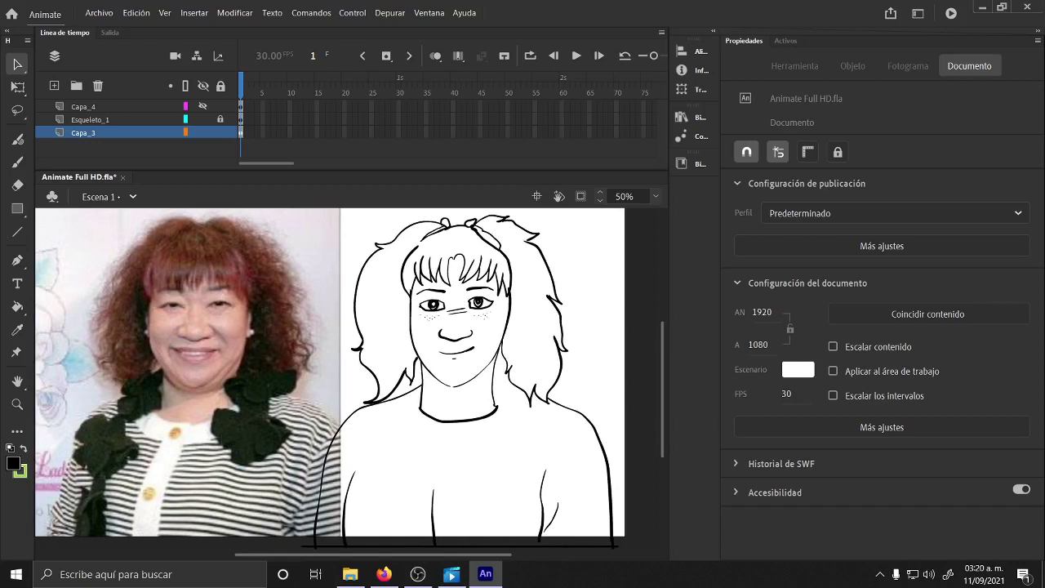
# - Add a layer above Capa_4 and brush three horizontal guide lines from the photographed woman's cheeks, upper lip and chin across to the line drawing
pyautogui.press('b')
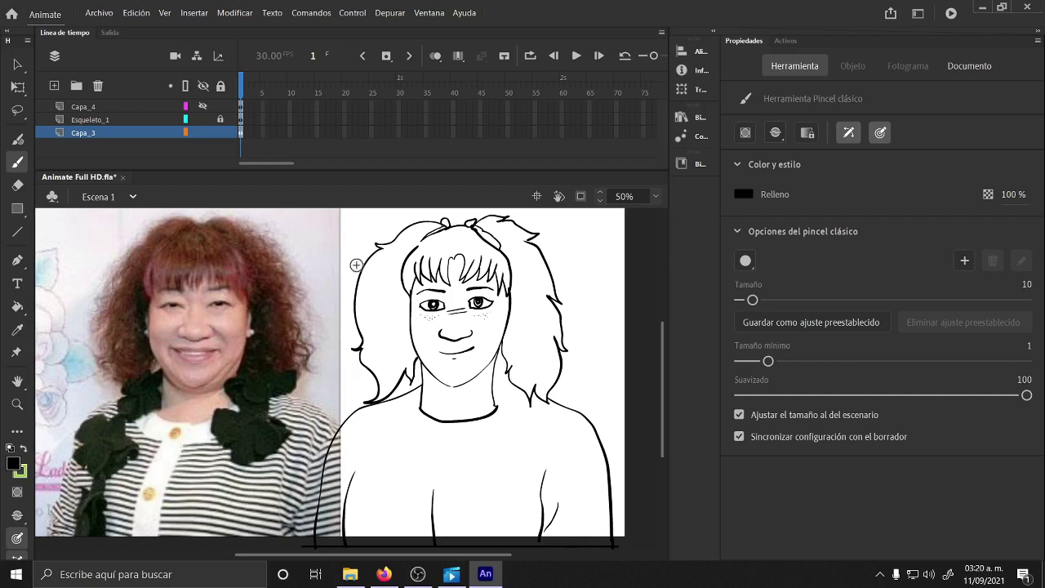
pyautogui.click(240, 107)
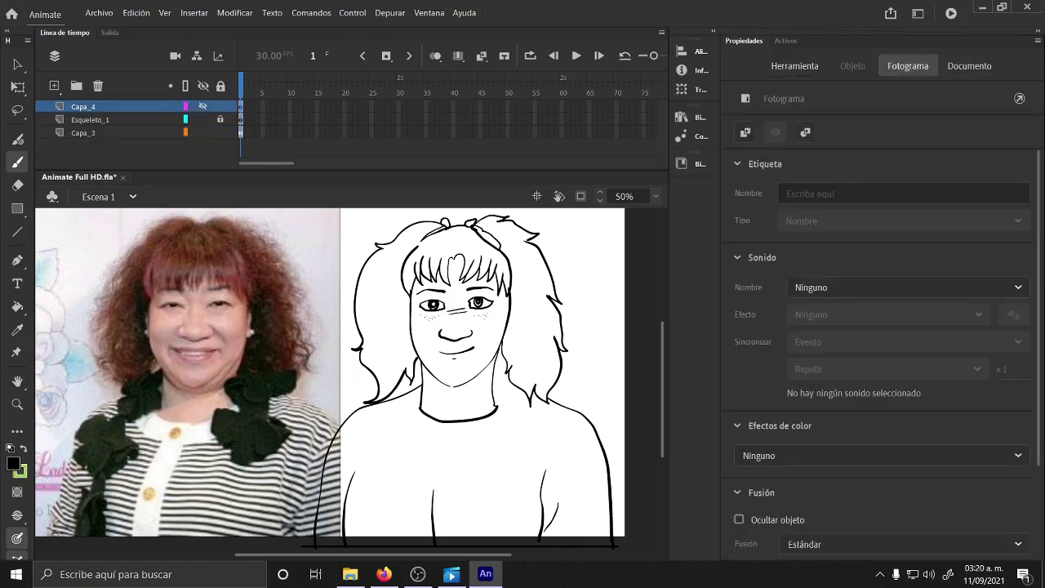
pyautogui.click(54, 86)
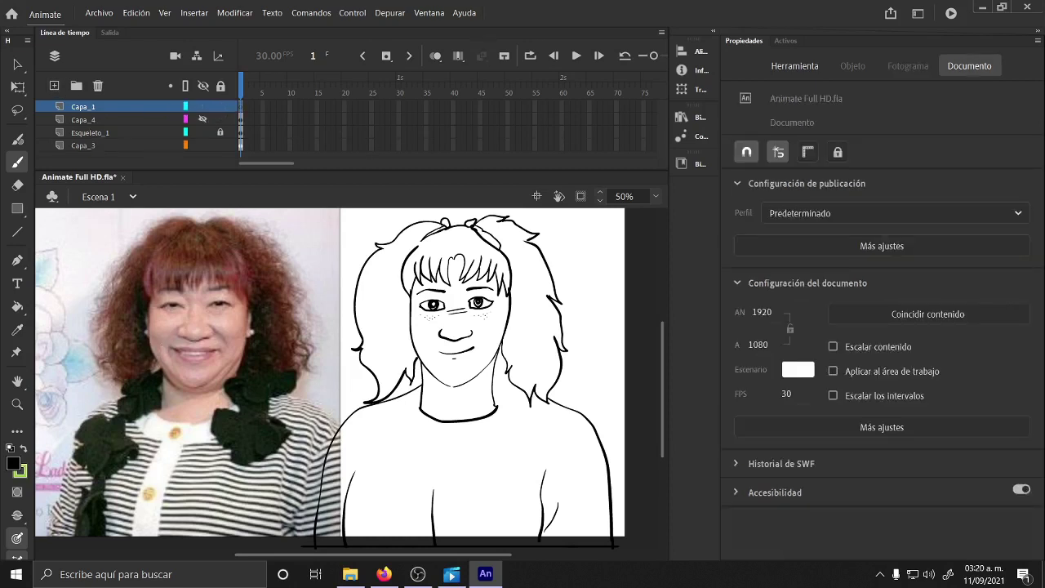
pyautogui.moveTo(162, 343); pyautogui.dragTo(490, 340)
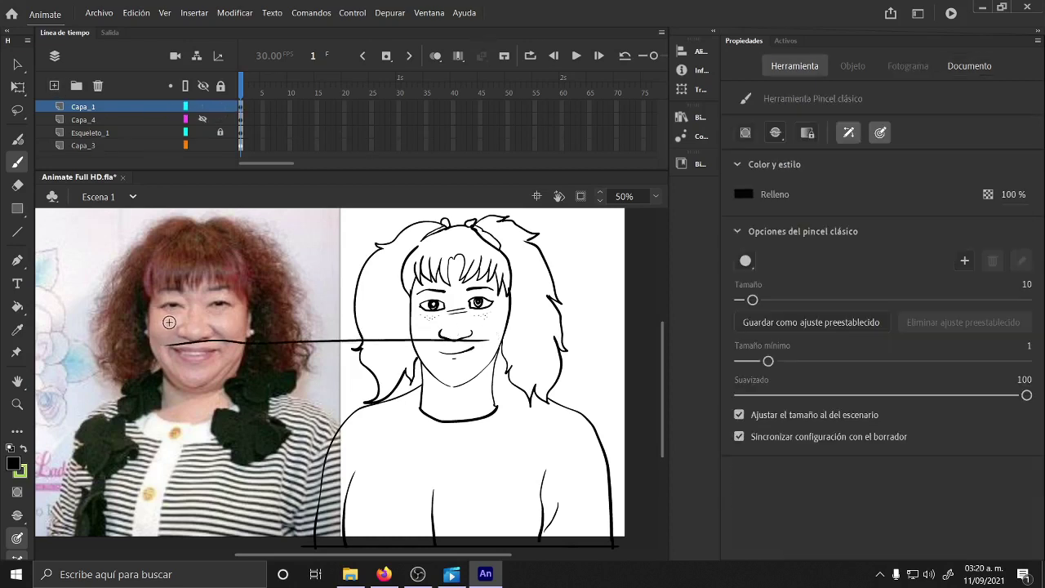
pyautogui.moveTo(169, 322); pyautogui.dragTo(513, 315)
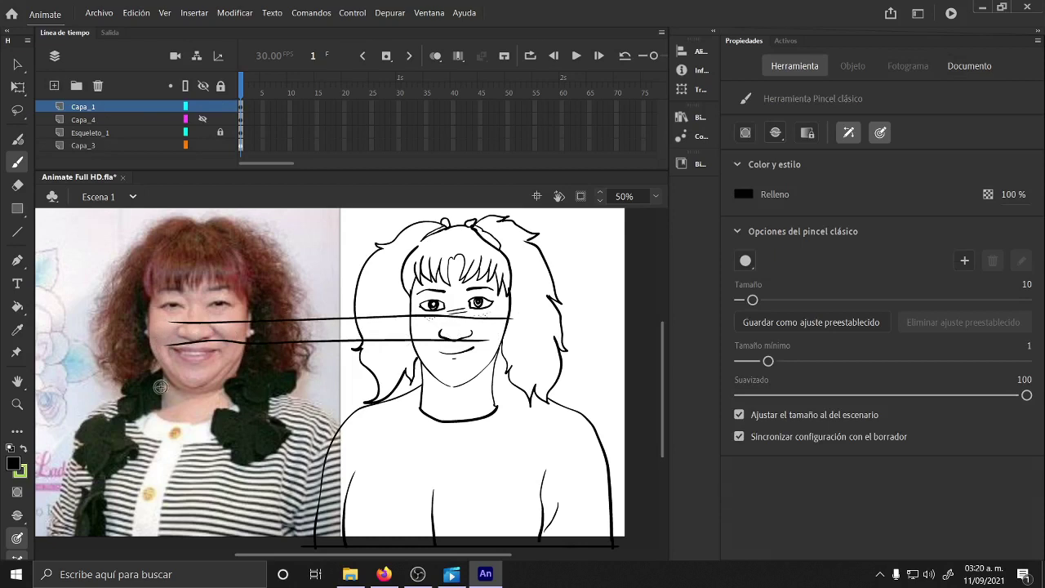
pyautogui.moveTo(160, 387)
pyautogui.mouseDown()
pyautogui.moveTo(430, 381)
pyautogui.moveTo(489, 381)
pyautogui.mouseUp()
# - Box the photographed woman's eyes and sketch her face contour with simplified pigtails over her hair
pyautogui.moveTo(150, 299); pyautogui.dragTo(235, 298)
pyautogui.moveTo(162, 300)
pyautogui.mouseDown()
pyautogui.moveTo(191, 313)
pyautogui.moveTo(164, 299)
pyautogui.mouseUp()
pyautogui.moveTo(169, 243)
pyautogui.mouseDown()
pyautogui.moveTo(273, 225)
pyautogui.moveTo(297, 333)
pyautogui.moveTo(263, 324)
pyautogui.mouseUp()
pyautogui.moveTo(111, 240)
pyautogui.mouseDown()
pyautogui.moveTo(157, 246)
pyautogui.moveTo(103, 362)
pyautogui.moveTo(132, 360)
pyautogui.mouseUp()
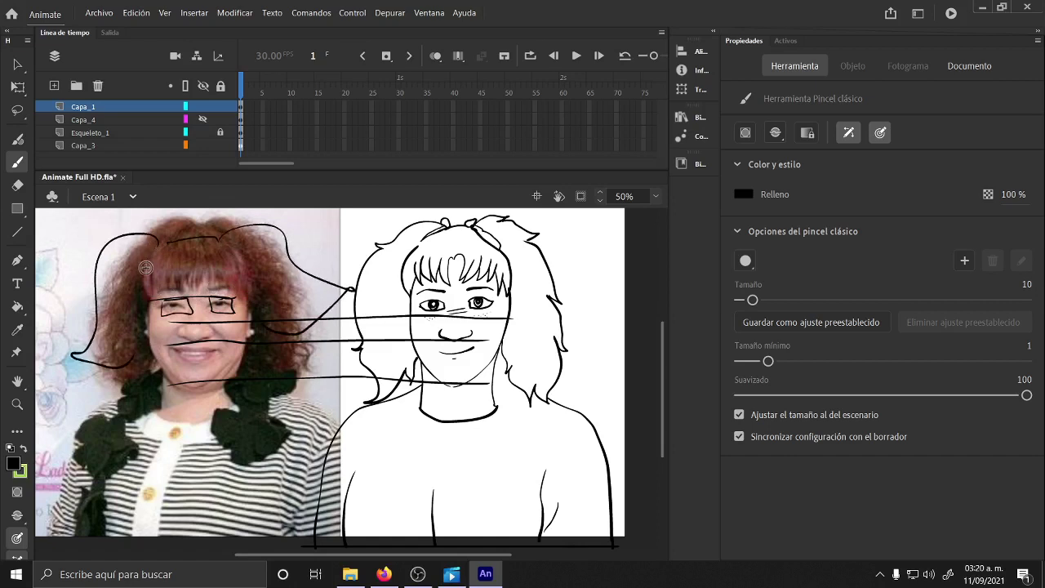
pyautogui.moveTo(158, 247); pyautogui.dragTo(134, 346)
pyautogui.moveTo(243, 243); pyautogui.dragTo(270, 286)
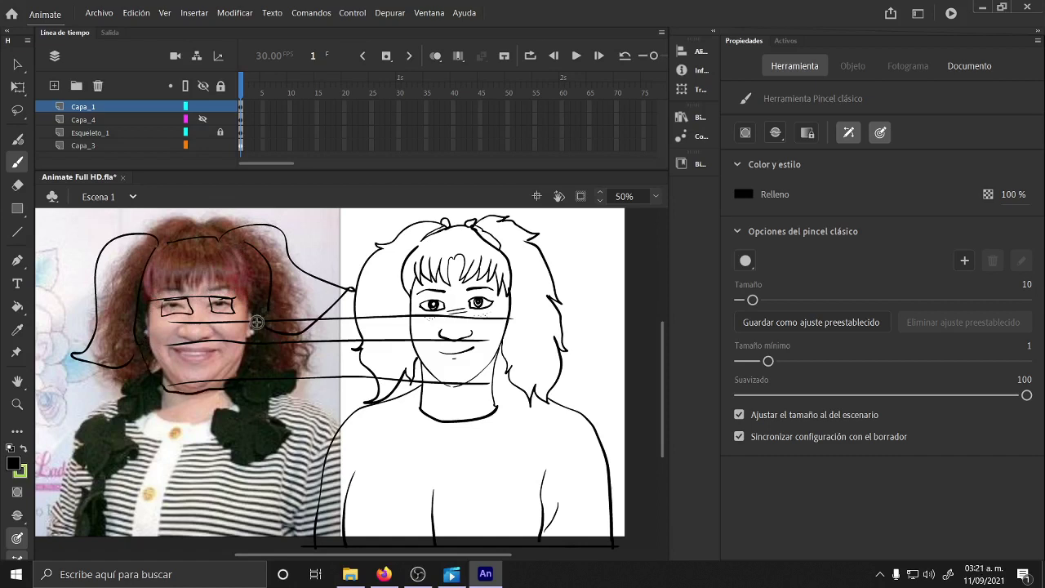
pyautogui.moveTo(116, 292); pyautogui.dragTo(118, 343)
# - Outline the illustrated girl's jaw and frame her eyes with two slanted guide lines and short vertical strokes
pyautogui.moveTo(346, 555); pyautogui.dragTo(215, 555)
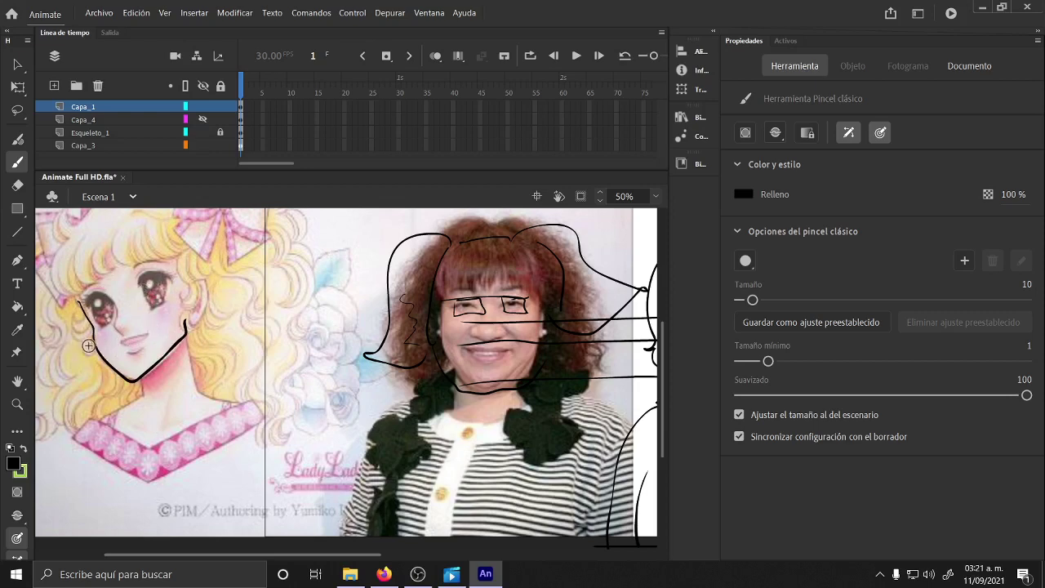
pyautogui.moveTo(57, 351); pyautogui.dragTo(225, 296)
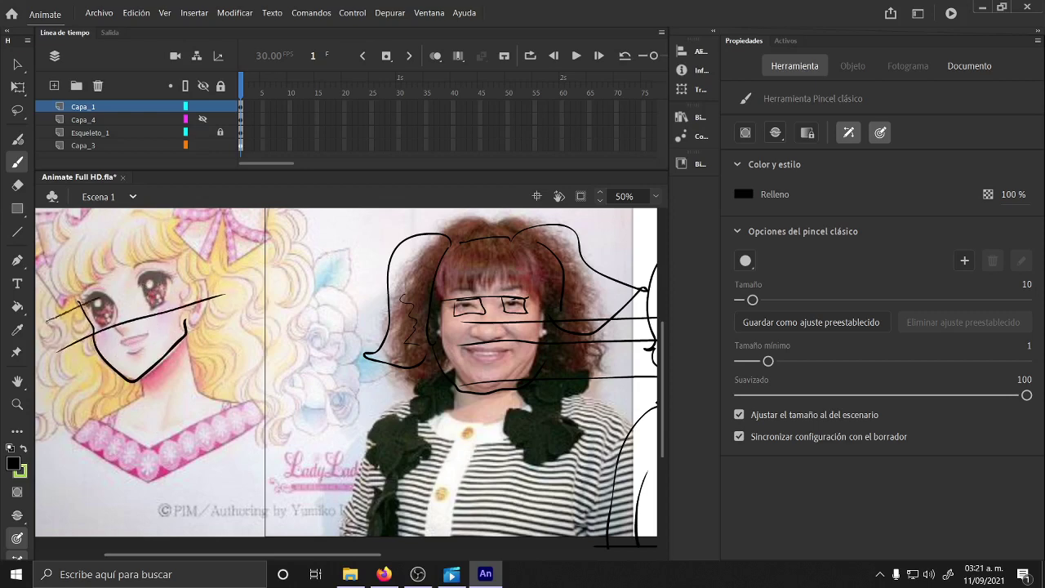
pyautogui.moveTo(82, 302); pyautogui.dragTo(210, 261)
pyautogui.moveTo(140, 283)
pyautogui.mouseDown()
pyautogui.moveTo(147, 314)
pyautogui.moveTo(172, 304)
pyautogui.mouseUp()
pyautogui.moveTo(85, 300); pyautogui.dragTo(88, 320)
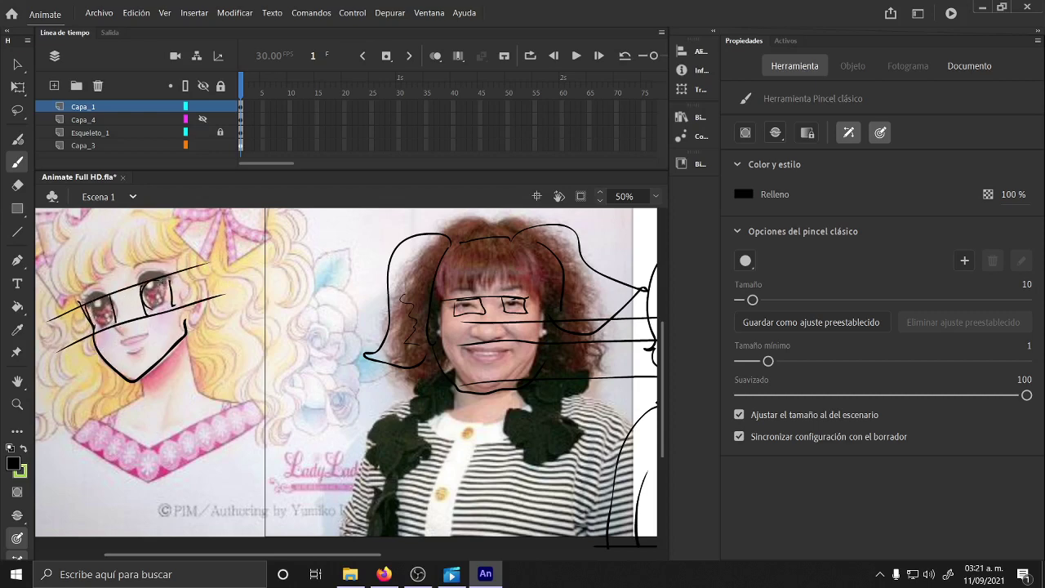
pyautogui.moveTo(166, 283); pyautogui.dragTo(149, 312)
# - Brush a grid of vertical and horizontal strokes over the photographed woman's fringe
pyautogui.moveTo(524, 247); pyautogui.dragTo(523, 276)
pyautogui.moveTo(517, 245); pyautogui.dragTo(510, 274)
pyautogui.moveTo(500, 245); pyautogui.dragTo(500, 272)
pyautogui.moveTo(493, 246)
pyautogui.mouseDown()
pyautogui.moveTo(492, 272)
pyautogui.moveTo(454, 278)
pyautogui.moveTo(528, 272)
pyautogui.mouseUp()
pyautogui.moveTo(442, 261); pyautogui.dragTo(540, 259)
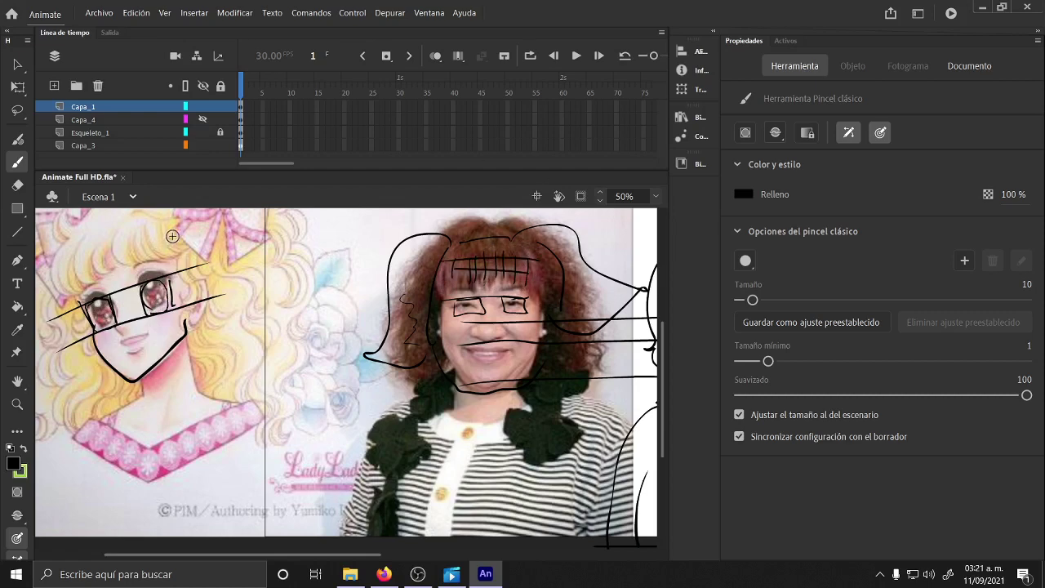
# - Sketch the illustrated girl's fringe and a pigtail, and mark the hair tie points on the photographed woman with crosses
pyautogui.moveTo(173, 236)
pyautogui.mouseDown()
pyautogui.moveTo(133, 270)
pyautogui.moveTo(108, 247)
pyautogui.moveTo(115, 272)
pyautogui.moveTo(89, 260)
pyautogui.mouseUp()
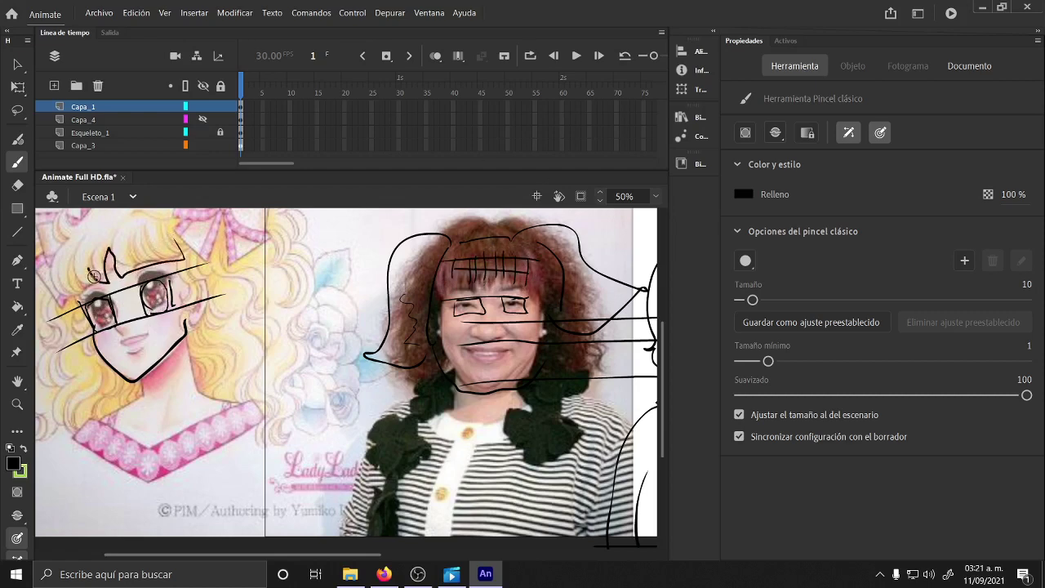
pyautogui.moveTo(80, 298)
pyautogui.mouseDown()
pyautogui.moveTo(63, 275)
pyautogui.moveTo(88, 244)
pyautogui.mouseUp()
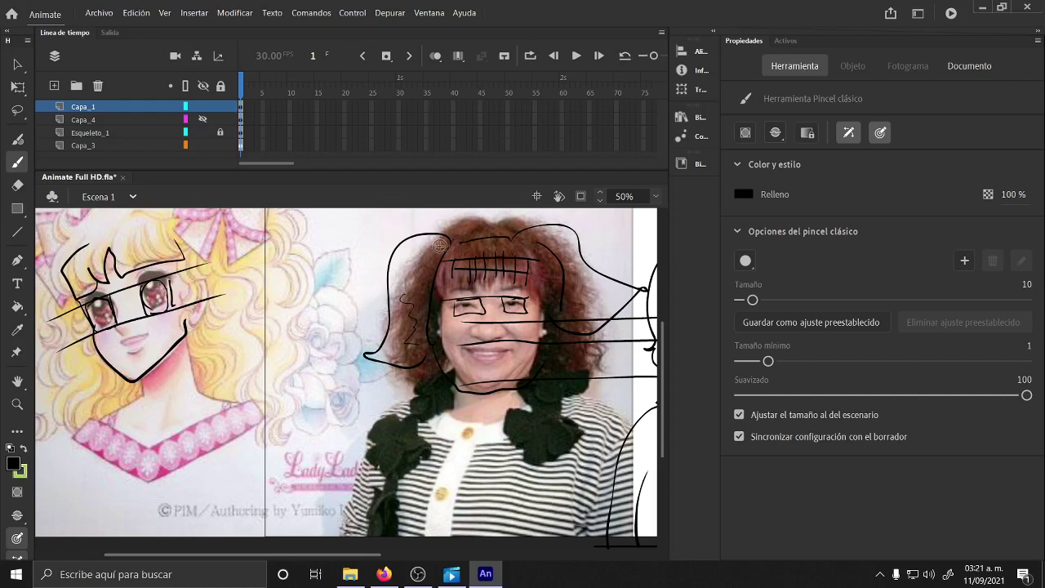
pyautogui.moveTo(426, 246)
pyautogui.mouseDown()
pyautogui.moveTo(400, 274)
pyautogui.moveTo(426, 265)
pyautogui.mouseUp()
pyautogui.moveTo(529, 235); pyautogui.dragTo(555, 250)
pyautogui.moveTo(556, 239); pyautogui.dragTo(540, 252)
pyautogui.moveTo(235, 222)
pyautogui.mouseDown()
pyautogui.moveTo(293, 267)
pyautogui.moveTo(341, 347)
pyautogui.moveTo(269, 400)
pyautogui.moveTo(211, 391)
pyautogui.moveTo(189, 353)
pyautogui.moveTo(189, 272)
pyautogui.mouseUp()
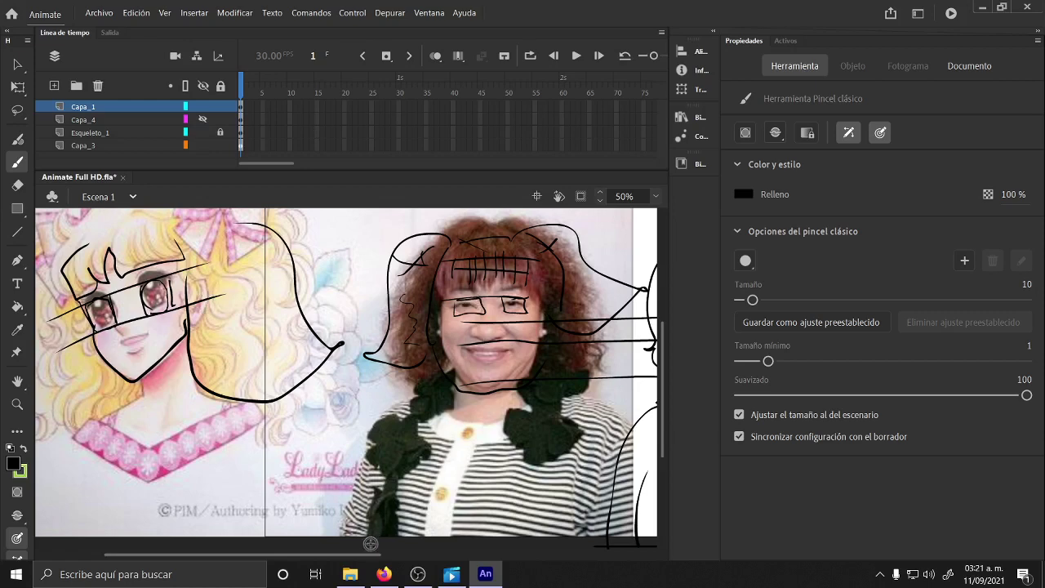
# - Draw a large loop linking the line drawing's head to the photographed woman's face, and circle the illustrated girl's head
pyautogui.hscroll(5, 370, 551)
pyautogui.hscroll(1, 370, 551)
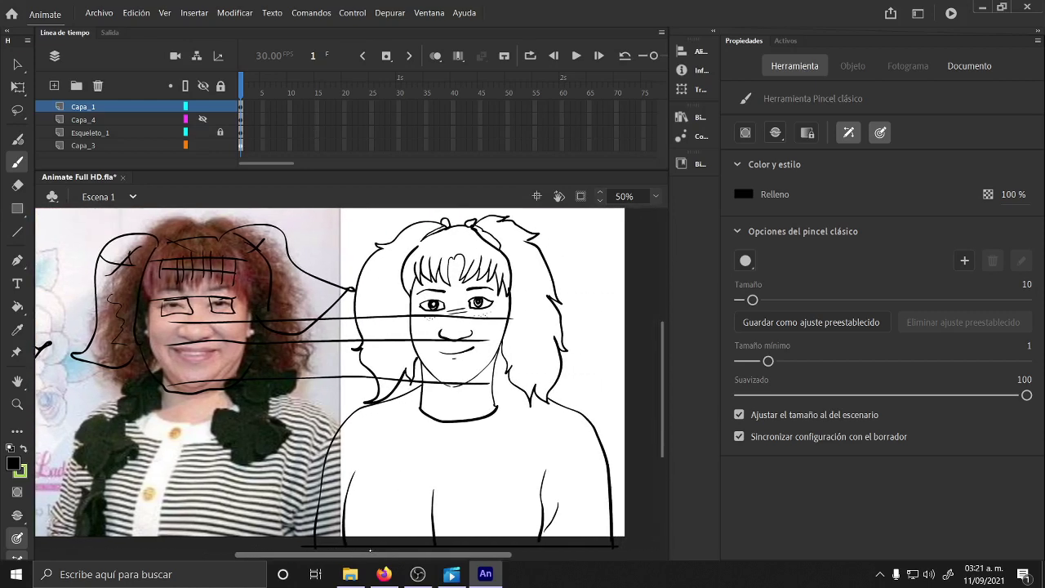
pyautogui.moveTo(370, 552); pyautogui.dragTo(367, 551)
pyautogui.moveTo(521, 261)
pyautogui.mouseDown()
pyautogui.moveTo(486, 248)
pyautogui.moveTo(277, 263)
pyautogui.mouseUp()
pyautogui.hscroll(-8, 364, 547)
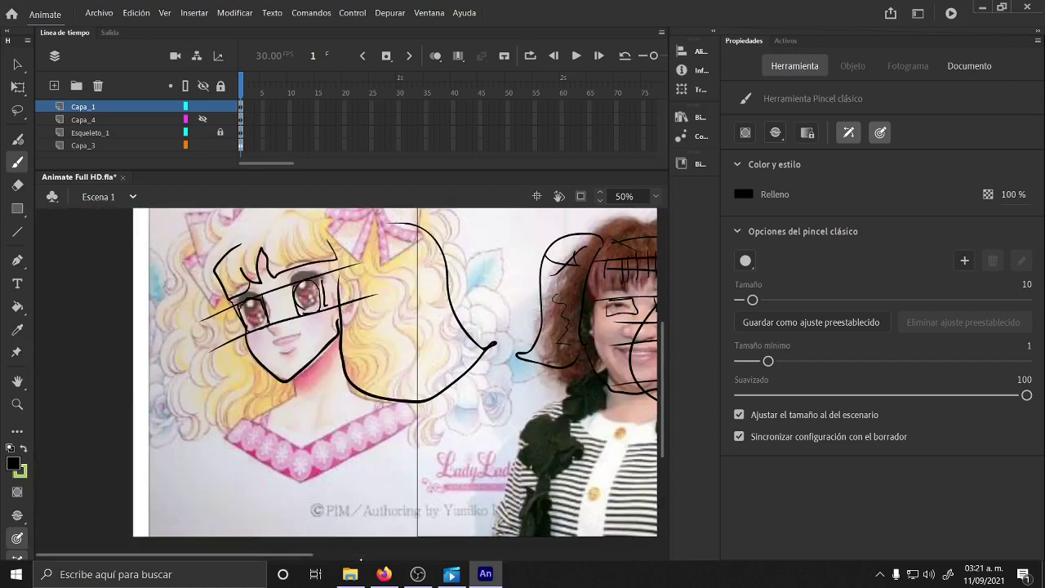
pyautogui.moveTo(359, 245)
pyautogui.mouseDown()
pyautogui.moveTo(199, 275)
pyautogui.moveTo(320, 441)
pyautogui.mouseUp()
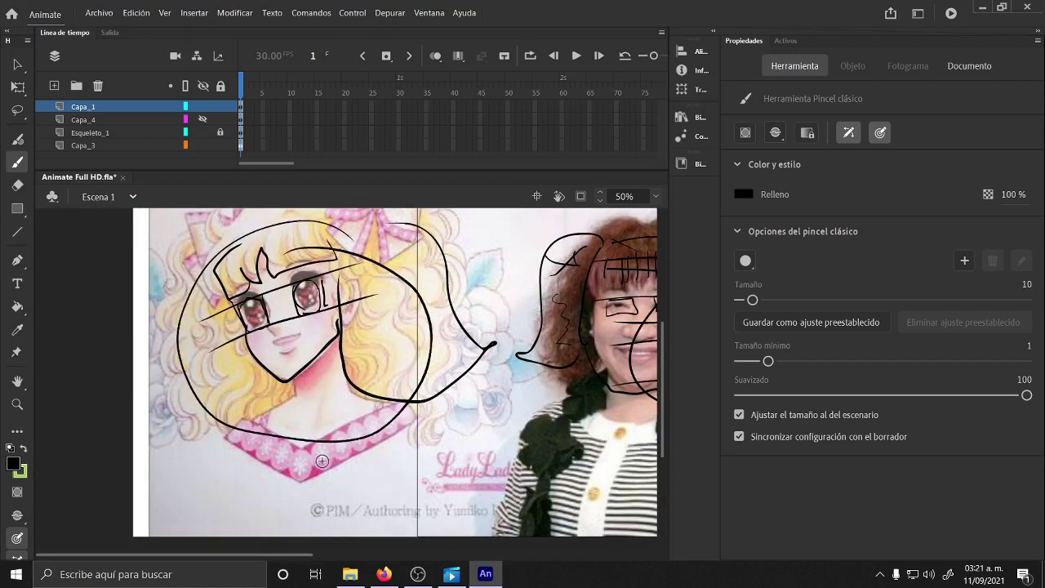
# - Draw a downward arrow below the illustrated girl, handwrite "S/E" and "A" beside it, and add a heart near the logo
pyautogui.moveTo(242, 500); pyautogui.dragTo(257, 434)
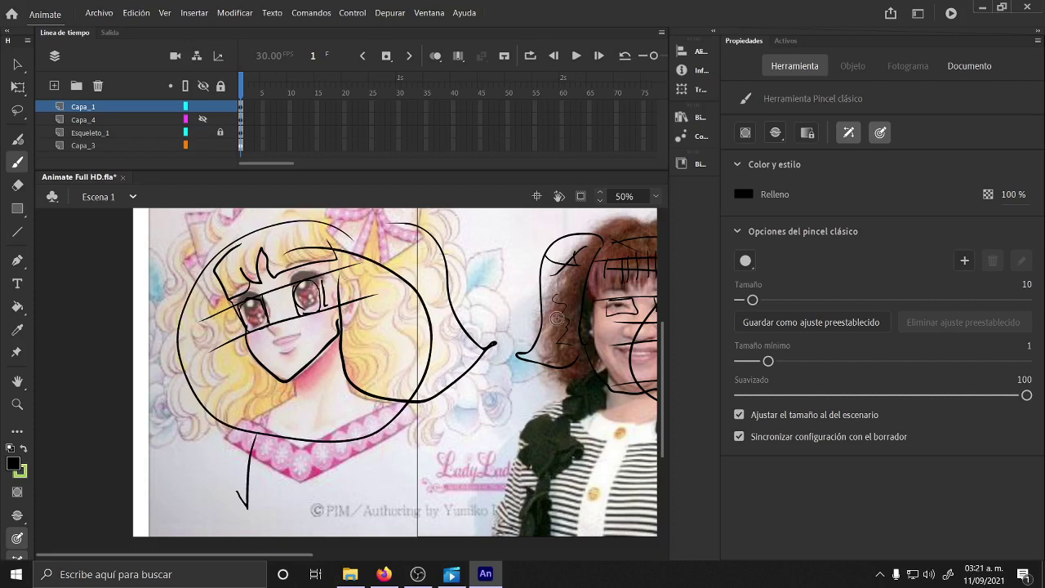
pyautogui.moveTo(288, 496)
pyautogui.mouseDown()
pyautogui.moveTo(301, 485)
pyautogui.moveTo(291, 507)
pyautogui.moveTo(328, 485)
pyautogui.moveTo(347, 504)
pyautogui.moveTo(355, 494)
pyautogui.mouseUp()
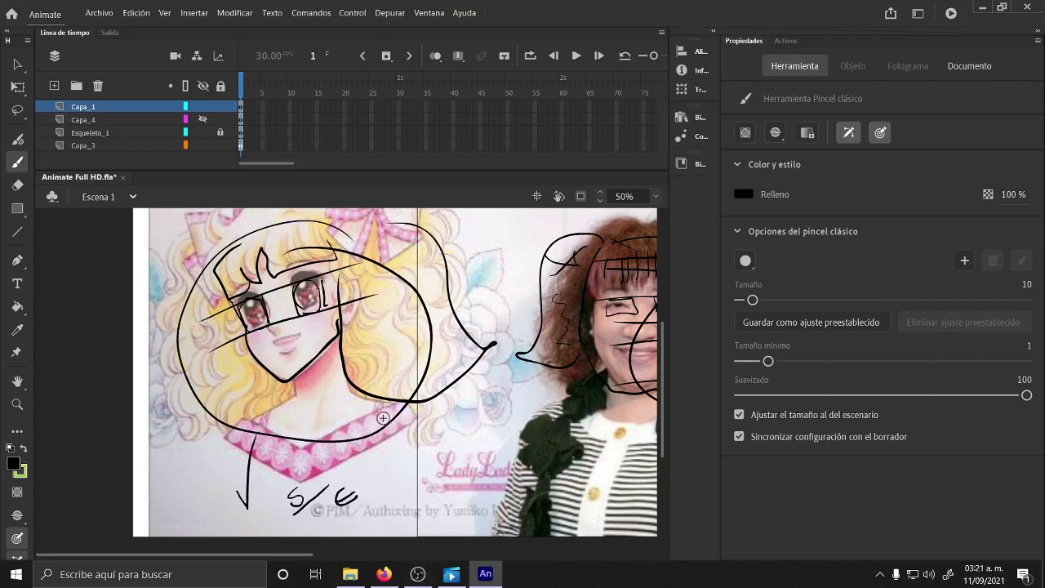
pyautogui.moveTo(274, 480); pyautogui.dragTo(283, 472)
pyautogui.moveTo(431, 489)
pyautogui.mouseDown()
pyautogui.moveTo(440, 455)
pyautogui.moveTo(433, 491)
pyautogui.mouseUp()
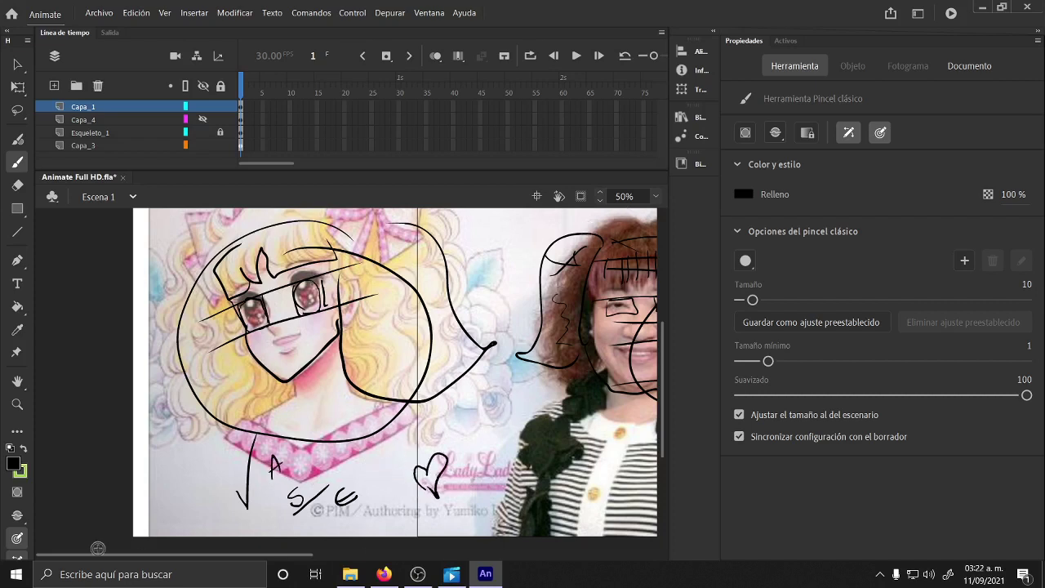
# - View the whole annotated composition at 25% and switch to OBS
pyautogui.click(17, 404)
pyautogui.click(17, 515)
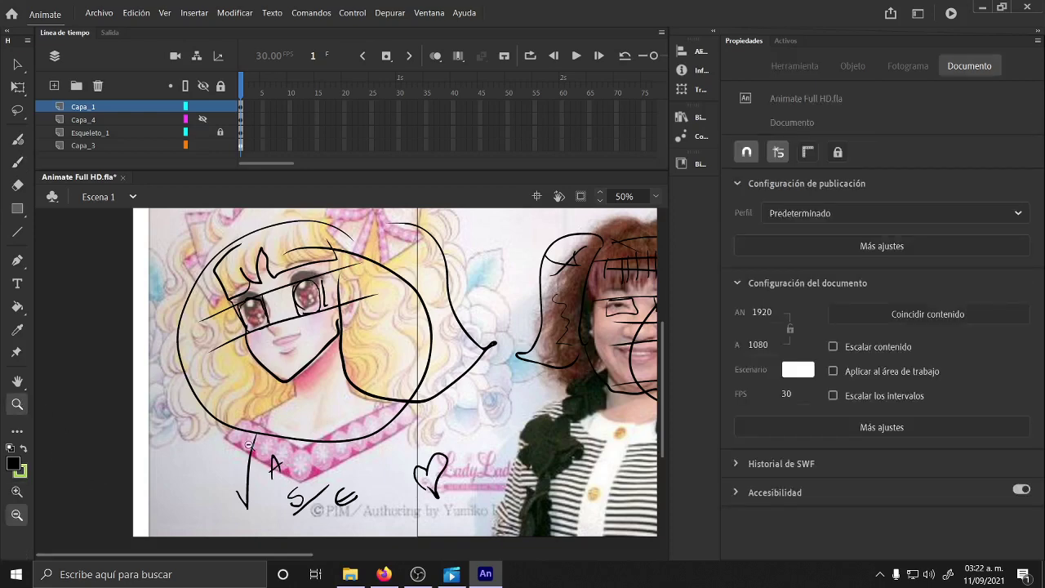
pyautogui.click(516, 386)
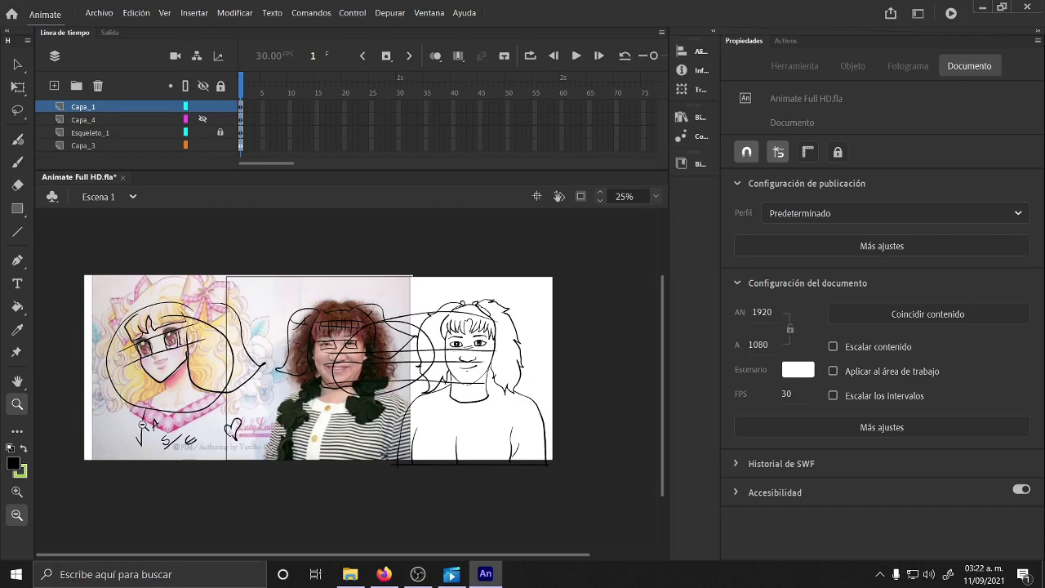
pyautogui.click(417, 574)
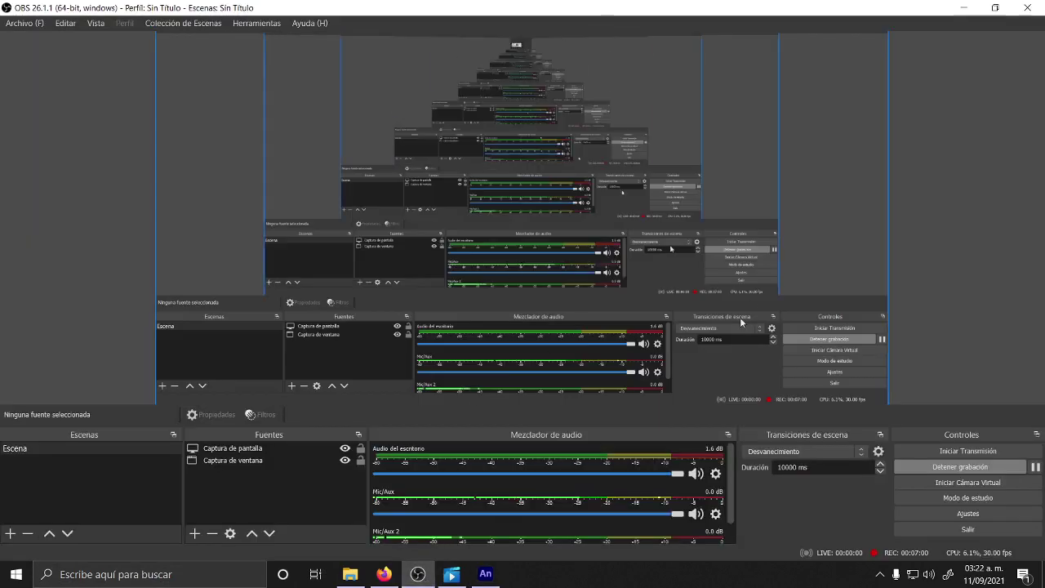